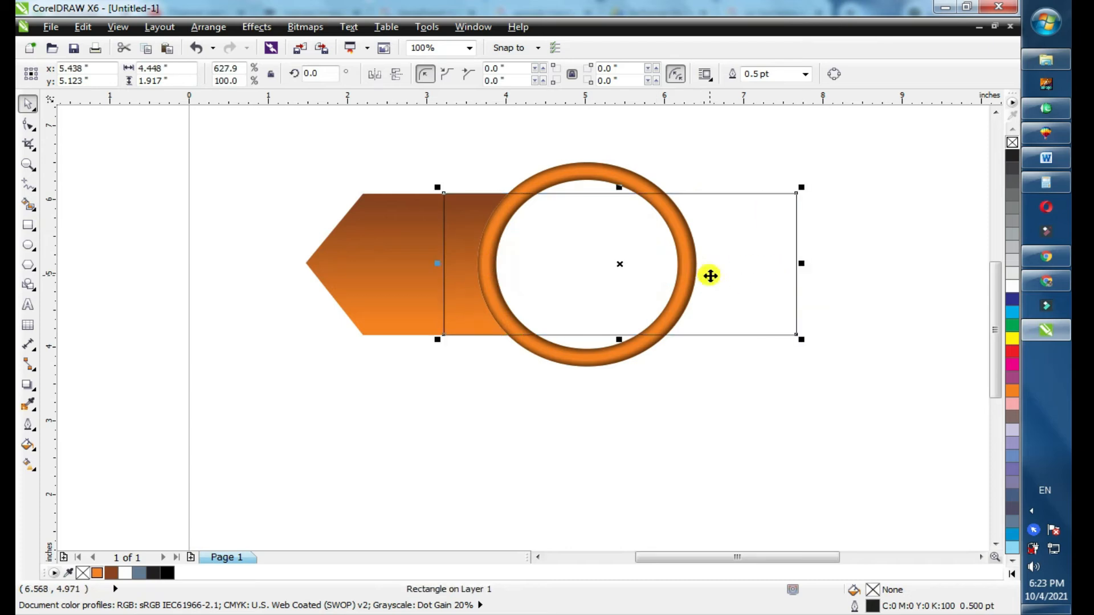
# Step: Widen the unfilled rectangle over the ring to about 5.5" and round its corners to about 0.673"
pyautogui.moveTo(927, 263); pyautogui.dragTo(891, 275)
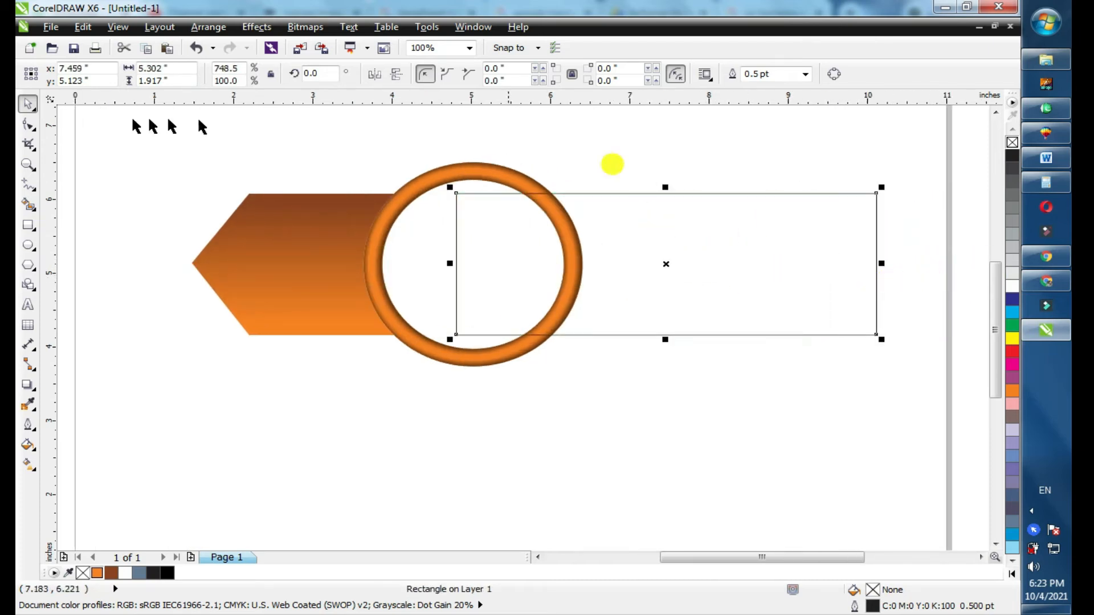
pyautogui.click(28, 124)
pyautogui.moveTo(875, 195); pyautogui.dragTo(846, 252)
pyautogui.press('space')
pyautogui.moveTo(449, 264)
pyautogui.mouseDown()
pyautogui.moveTo(434, 264)
pyautogui.moveTo(510, 299)
pyautogui.moveTo(503, 270)
pyautogui.mouseUp()
# Step: Draw a small circle inside the rounded rectangle's left end and line it up with the rectangle's horizontal centreline
pyautogui.click(27, 246)
pyautogui.press('space')
pyautogui.keyDown('shift'); pyautogui.click(674, 262); pyautogui.keyUp('shift')
pyautogui.moveTo(663, 263); pyautogui.dragTo(656, 264)
pyautogui.press('Escape')
# Step: Copy the arrow's brown-to-orange linear gradient onto the small circle
pyautogui.click(488, 269)
pyautogui.click(260, 280)
pyautogui.click(480, 267)
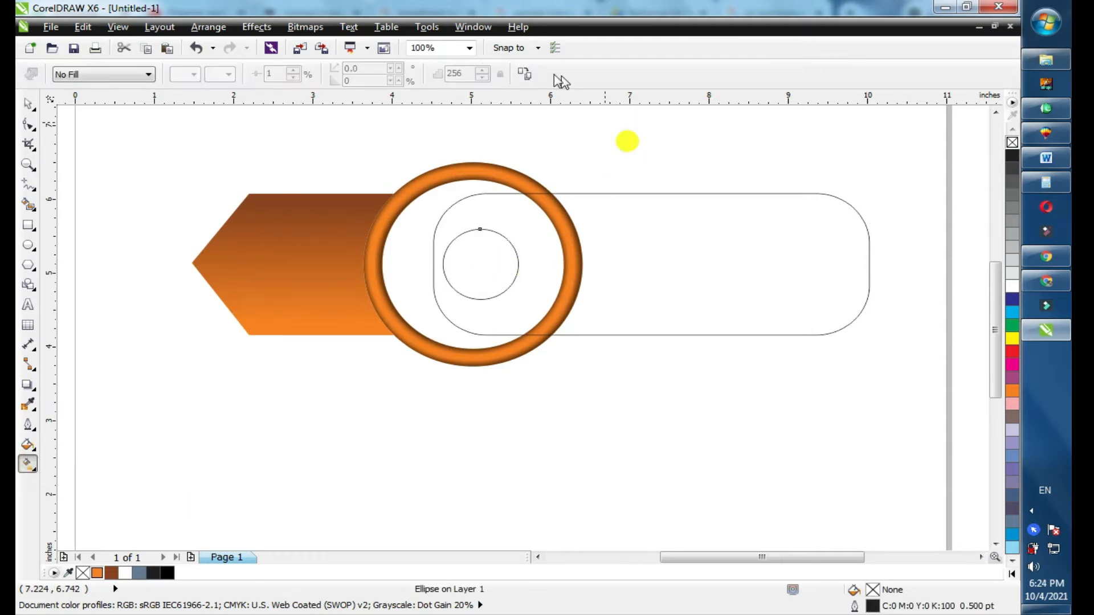
pyautogui.click(318, 243)
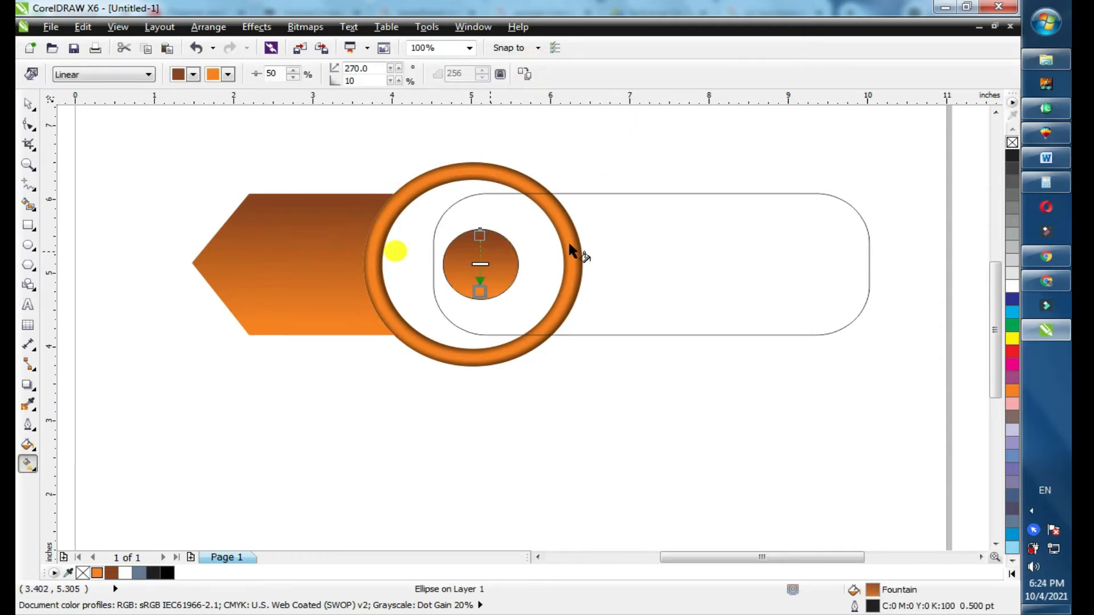
pyautogui.press('space')
# Step: Fill the rounded rectangle white and give it a 1.5 pt outline with rounded corners and caps, placed behind the fill and scaled with the image
pyautogui.click(656, 244)
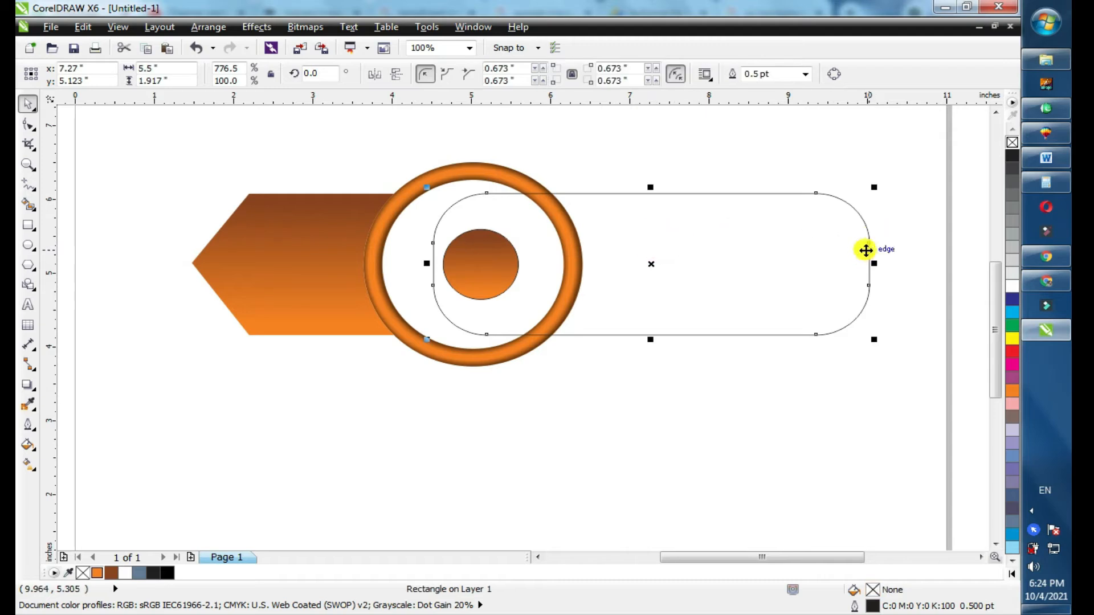
pyautogui.click(1012, 286)
pyautogui.press('F12')
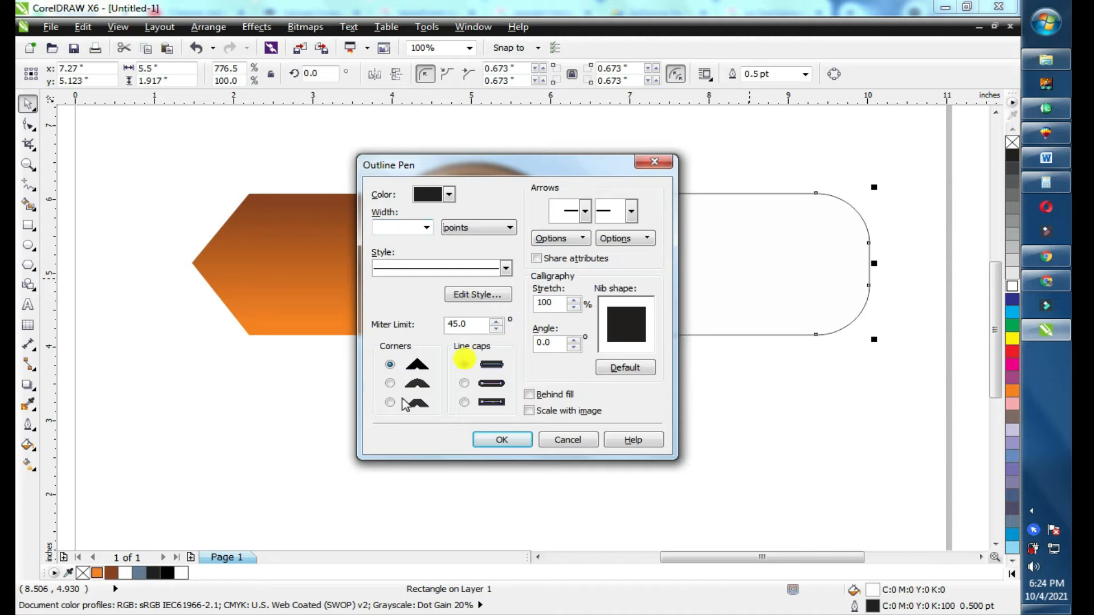
pyautogui.click(389, 383)
pyautogui.click(464, 383)
pyautogui.click(530, 395)
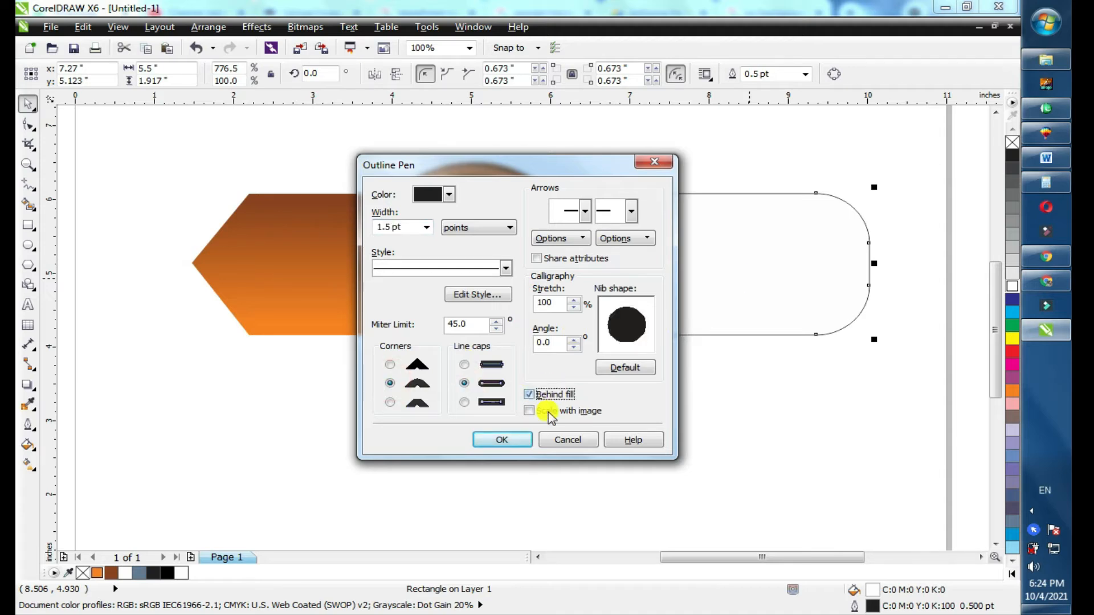
pyautogui.click(547, 410)
pyautogui.press('Return')
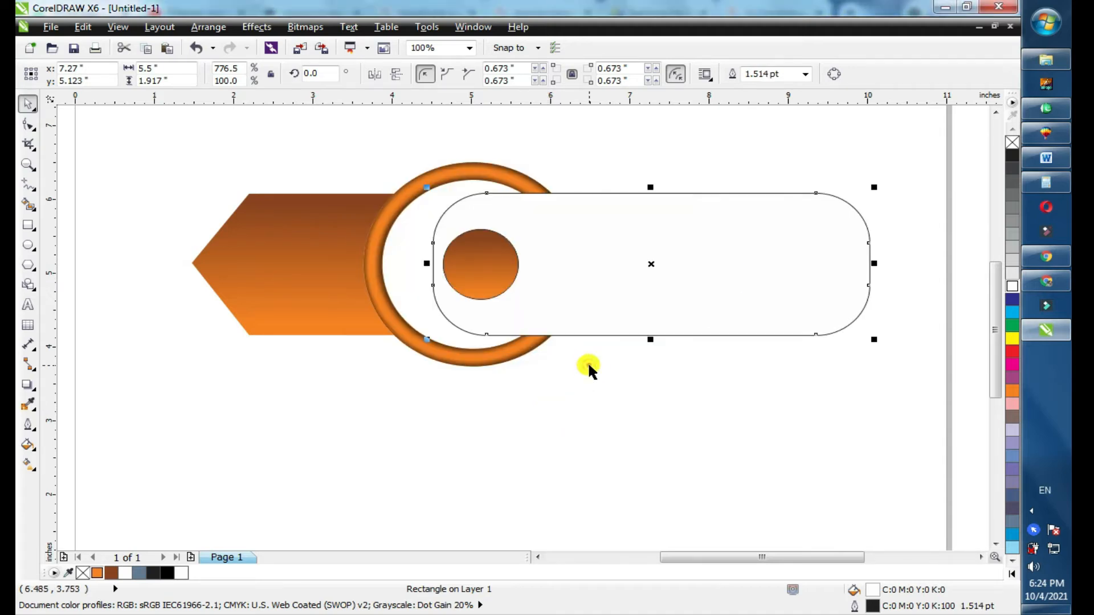
# Step: Make an enlarged copy of the white rounded rectangle about its centre, about 5.888" wide and 2.17" high
pyautogui.click(589, 367)
pyautogui.click(599, 262)
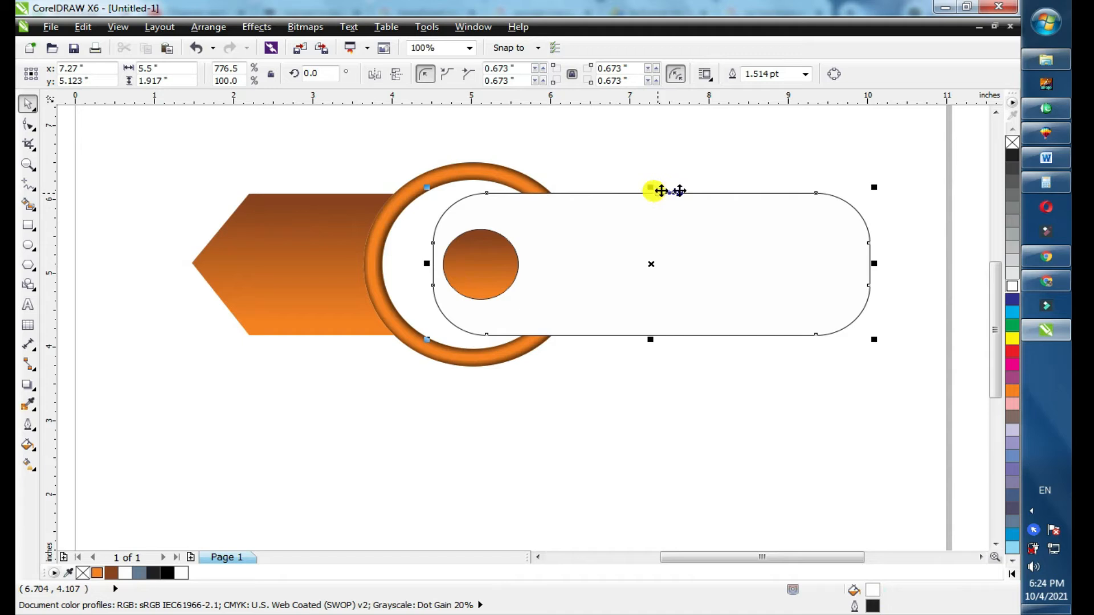
pyautogui.moveTo(875, 188); pyautogui.dragTo(889, 182)
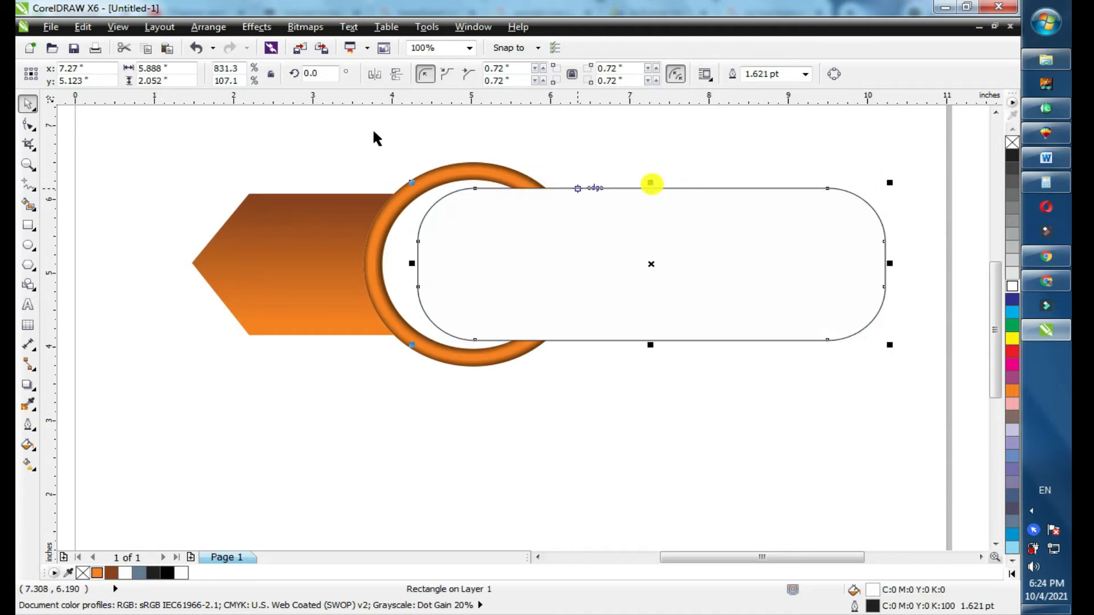
pyautogui.scroll(3, 716, 243)
pyautogui.moveTo(781, 321); pyautogui.dragTo(805, 318)
pyautogui.scroll(-2, 805, 317)
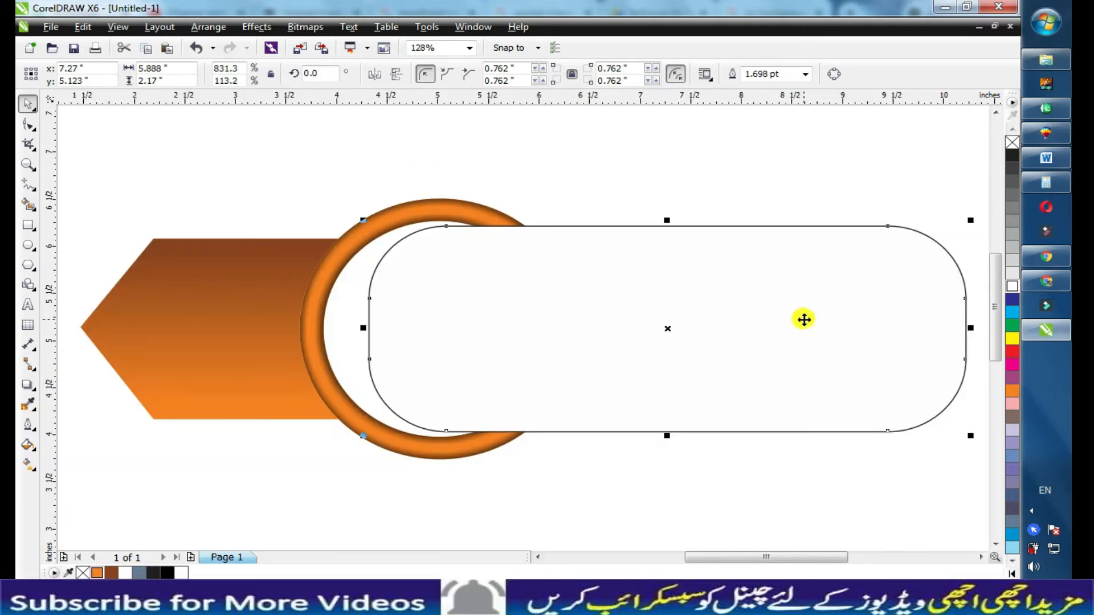
# Step: Send the enlarged rounded rectangle to the back of the layer
pyautogui.press('Tab')
pyautogui.click(899, 284)
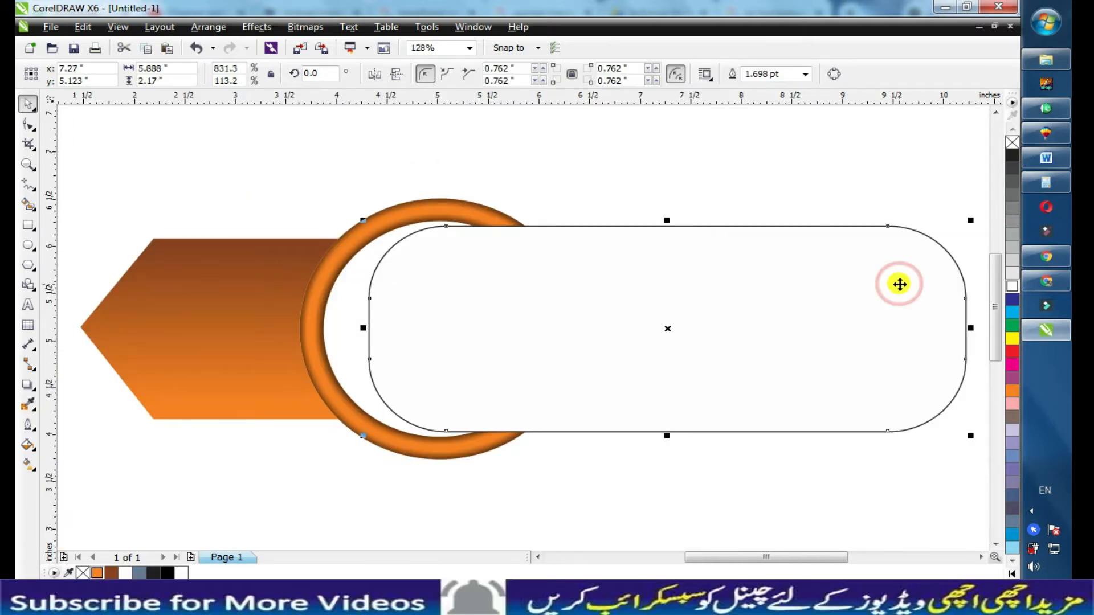
pyautogui.rightClick(899, 285)
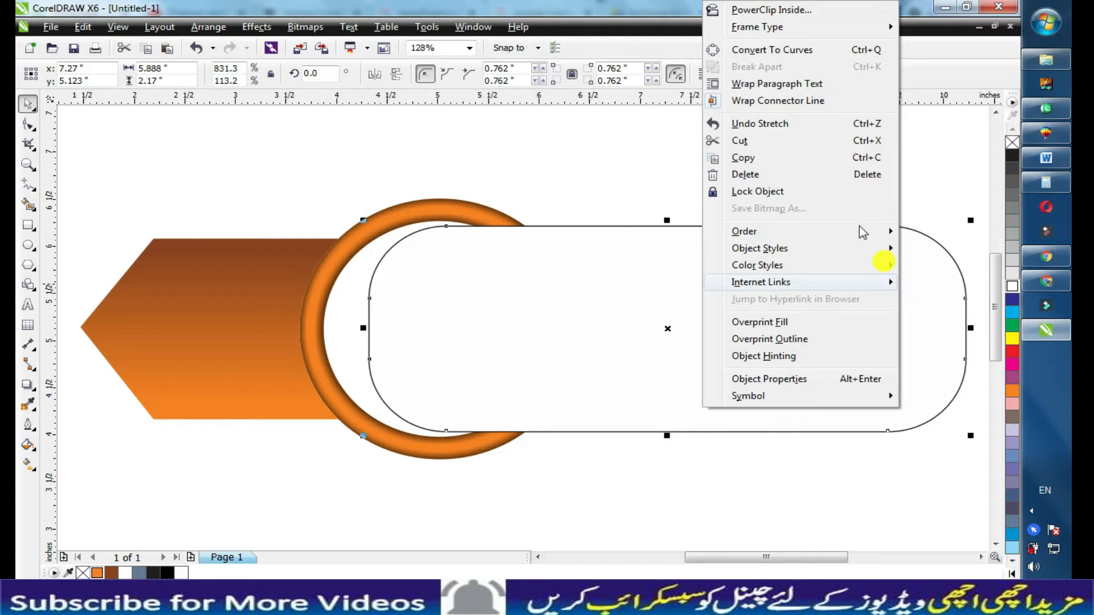
pyautogui.moveTo(757, 227)
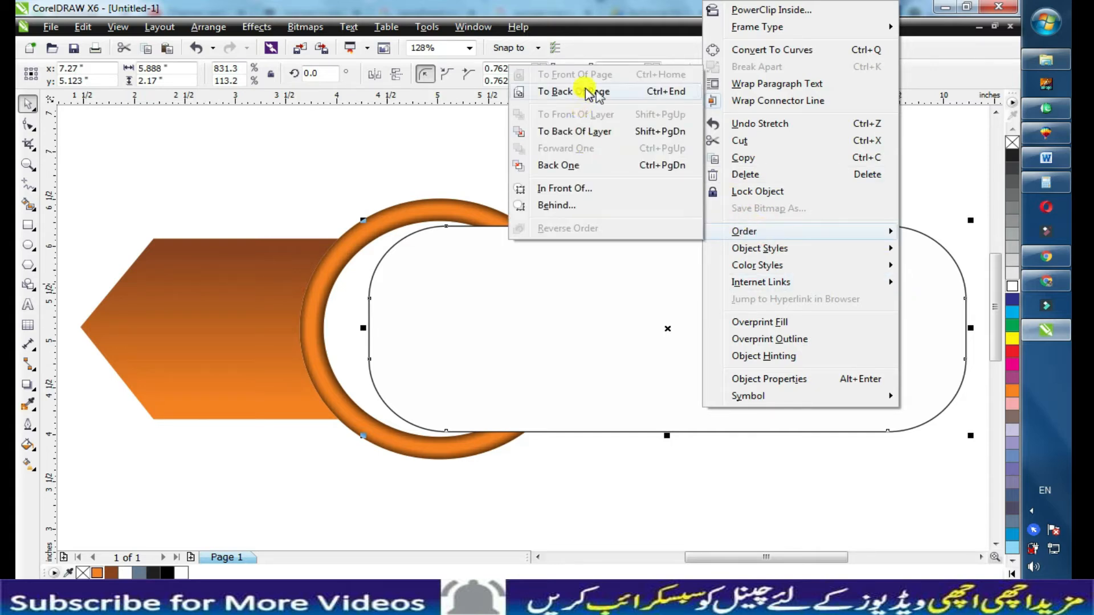
pyautogui.click(598, 132)
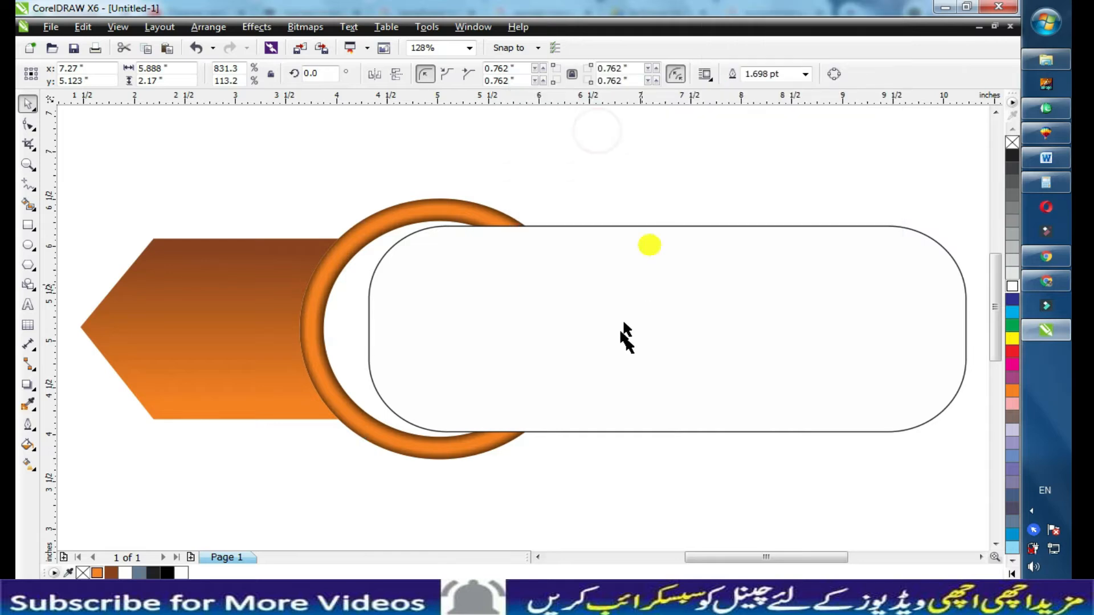
pyautogui.press('Escape')
# Step: Fill the larger rounded rectangle at the back with 30% black gray and remove its outline
pyautogui.click(655, 228)
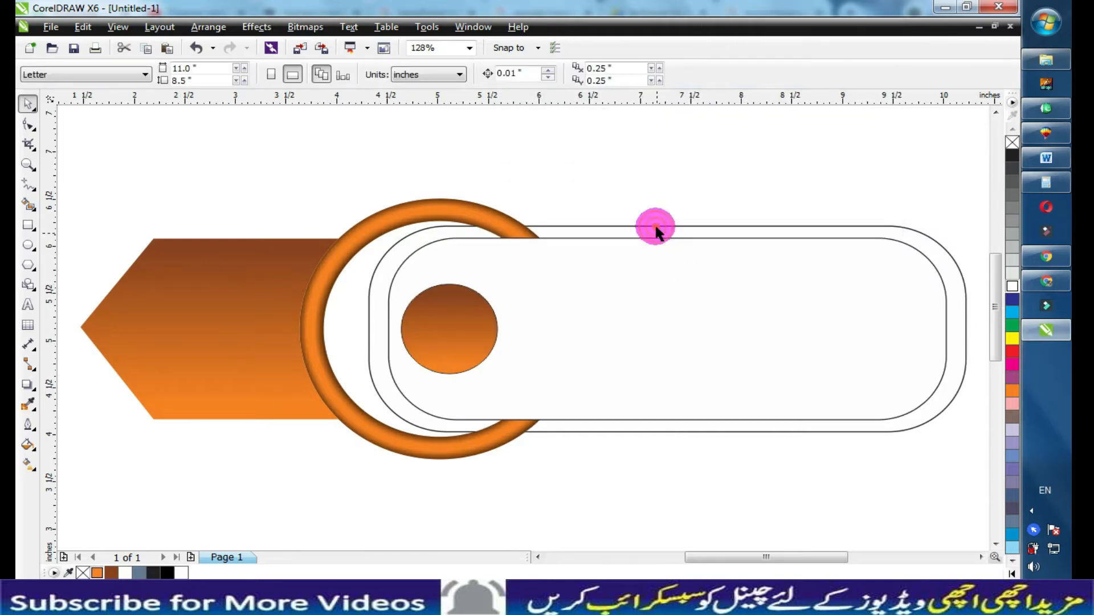
pyautogui.click(1012, 576)
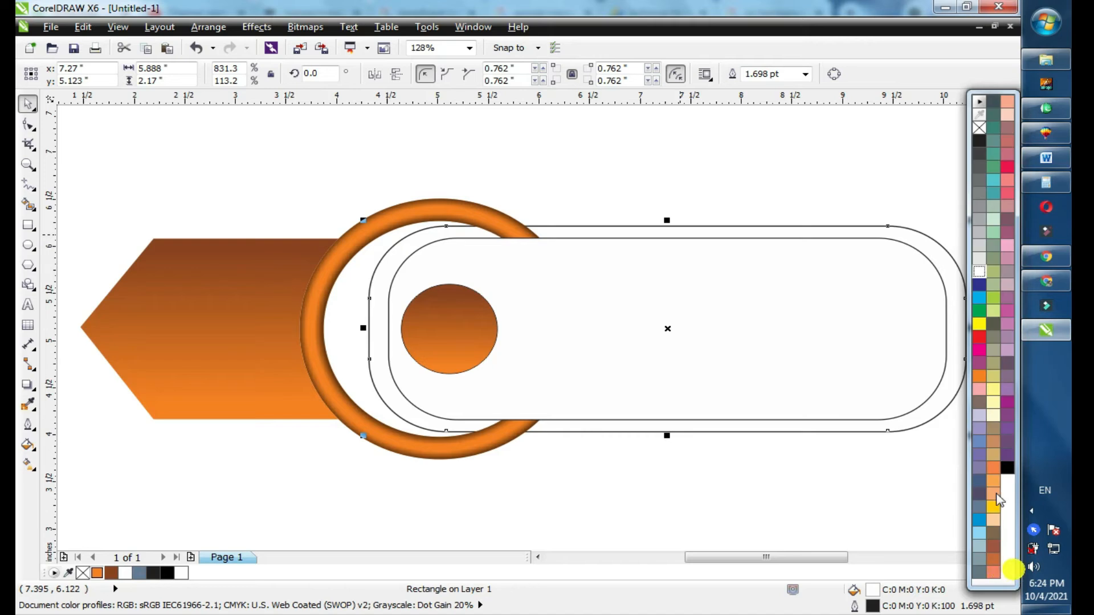
pyautogui.click(978, 233)
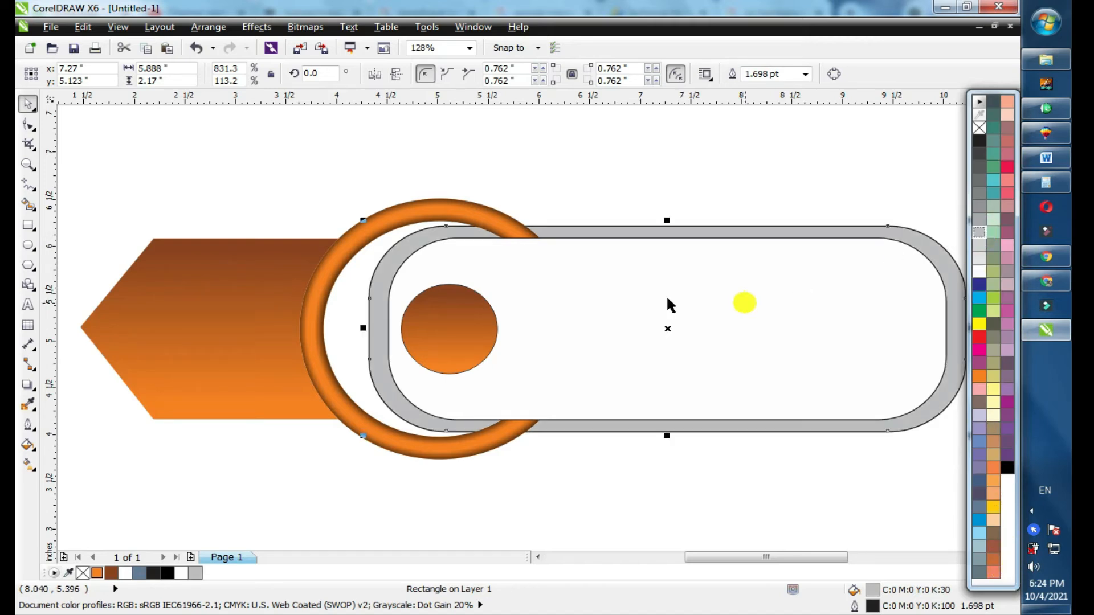
pyautogui.rightClick(977, 131)
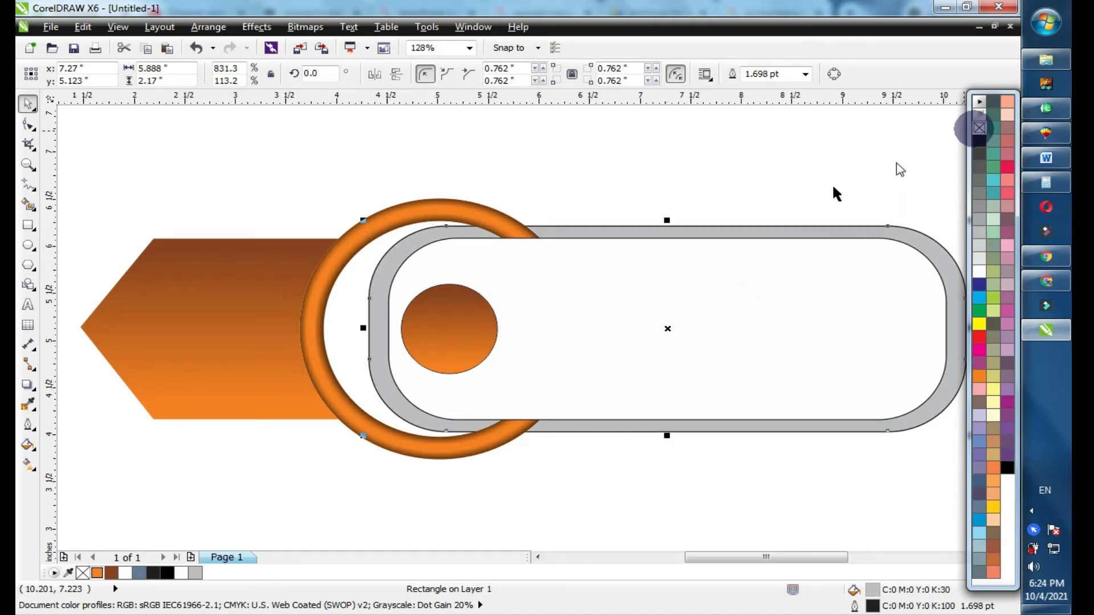
pyautogui.click(740, 191)
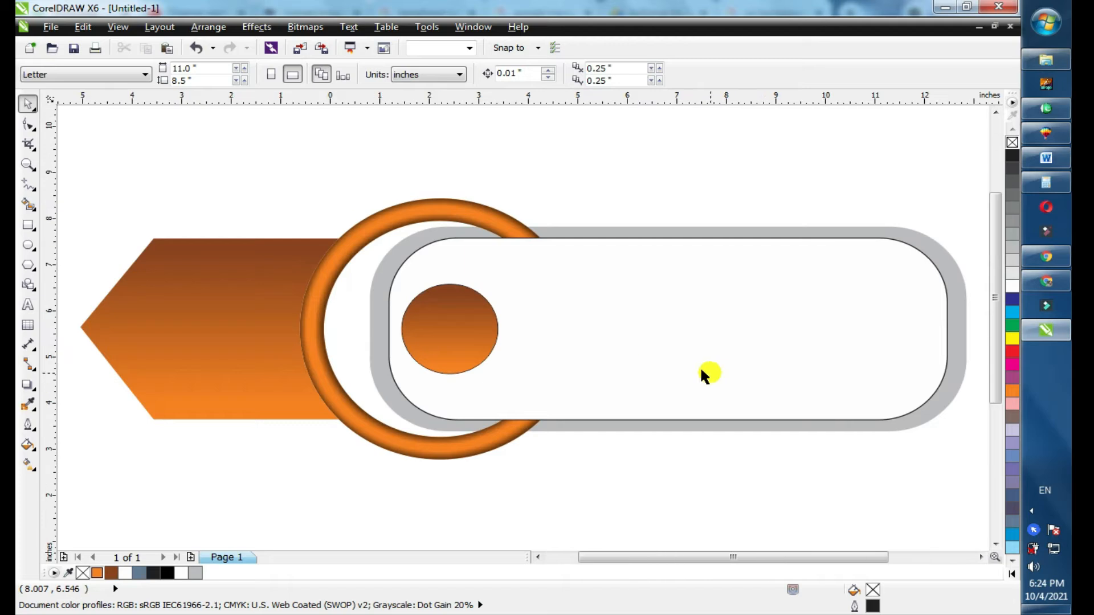
# Step: Move the whole banner up on the page and duplicate it downward repeatedly to make a column of four banners
pyautogui.scroll(-2, 704, 372)
pyautogui.moveTo(285, 252); pyautogui.dragTo(918, 483)
pyautogui.moveTo(755, 353); pyautogui.dragTo(761, 304)
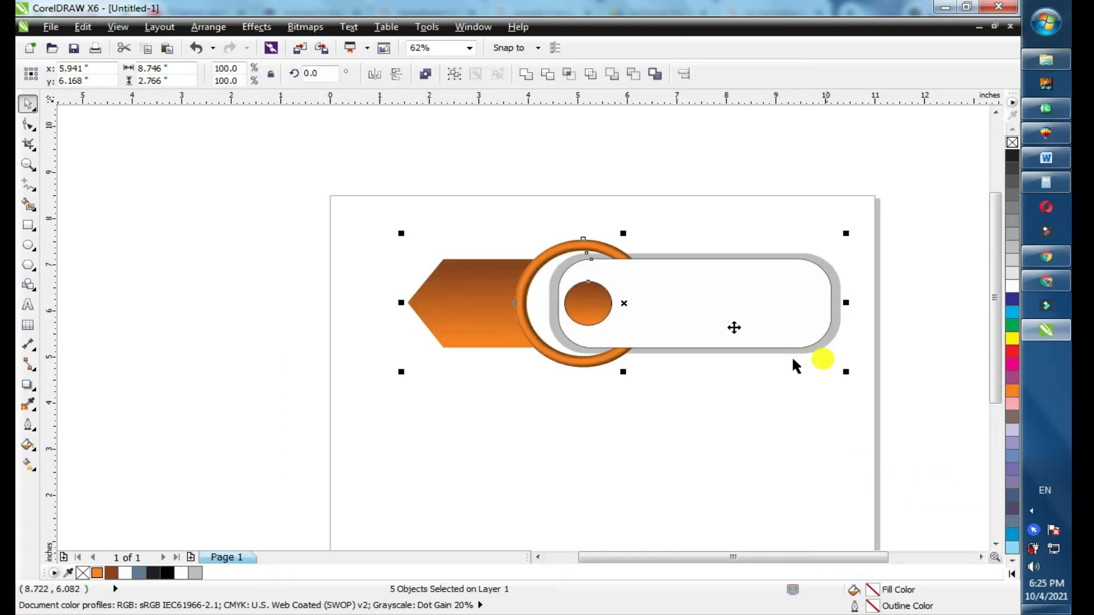
pyautogui.moveTo(696, 289); pyautogui.dragTo(724, 446)
pyautogui.scroll(-2, 724, 447)
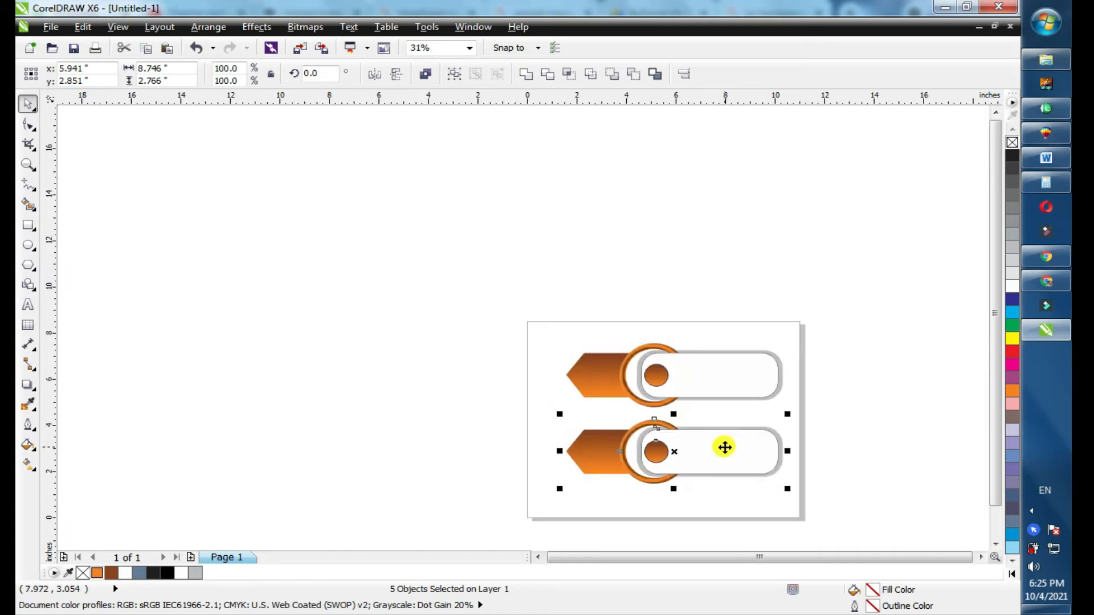
pyautogui.hotkey('ctrl', 'r')
# Step: Scale the four banners down together to about 3.646" by 5.301" so they fit on the page
pyautogui.moveTo(485, 268); pyautogui.dragTo(806, 535)
pyautogui.scroll(-1, 739, 455)
pyautogui.moveTo(530, 298); pyautogui.dragTo(708, 462)
pyautogui.scroll(-1, 776, 512)
pyautogui.hotkey('shift', 'F2')
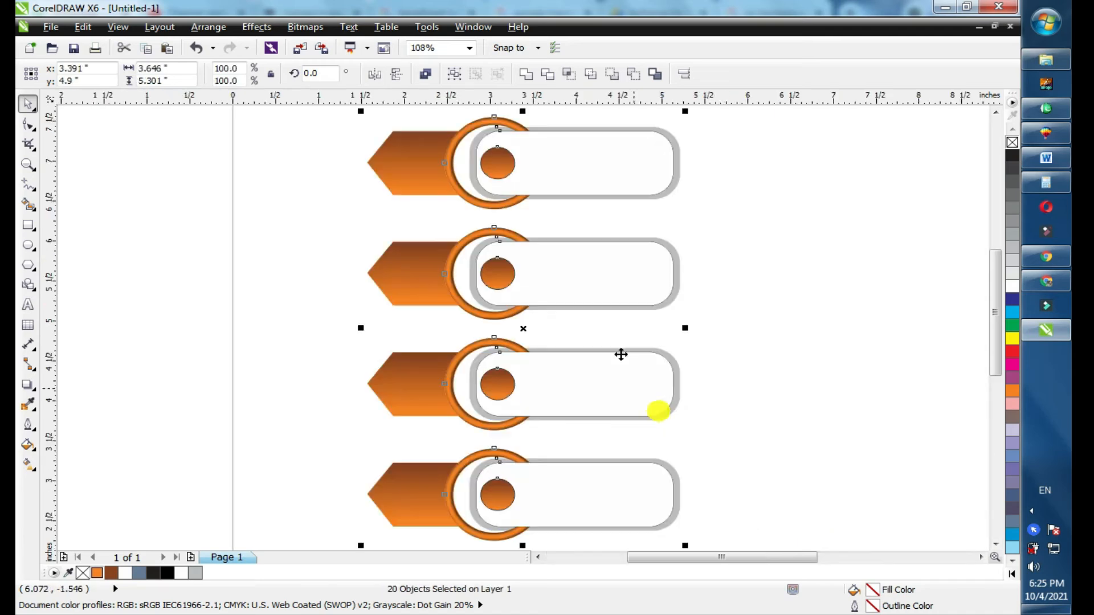
pyautogui.press('Escape')
# Step: Make a smaller centred copy of the top banner's arrow, about 0.943" by 0.709", and mirror it vertically
pyautogui.click(433, 269)
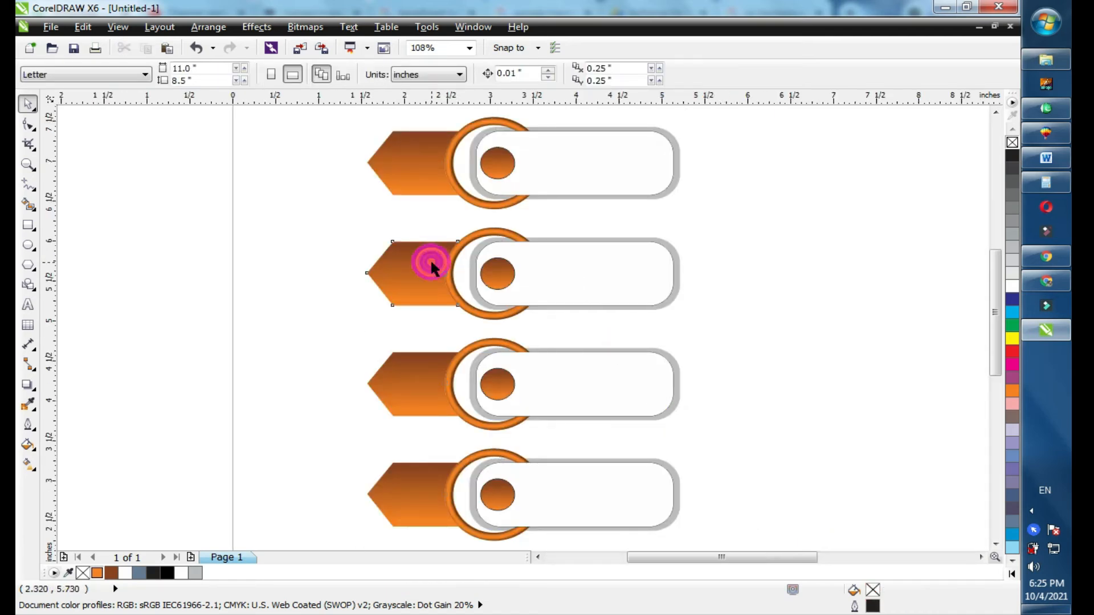
pyautogui.click(413, 174)
pyautogui.press('F2')
pyautogui.moveTo(578, 247); pyautogui.dragTo(332, 115)
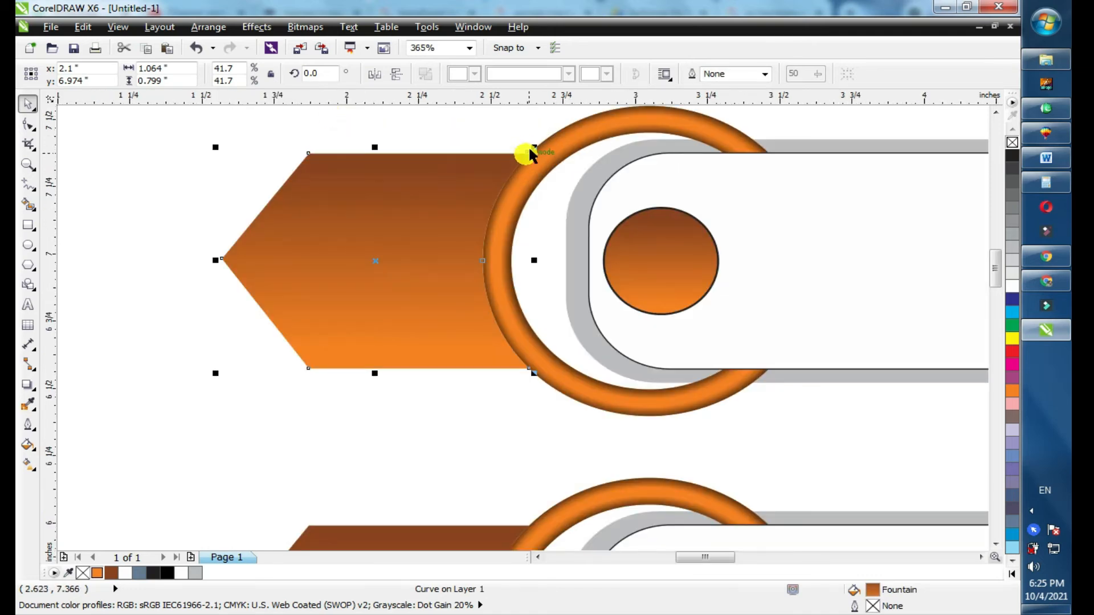
pyautogui.moveTo(528, 146); pyautogui.dragTo(528, 160)
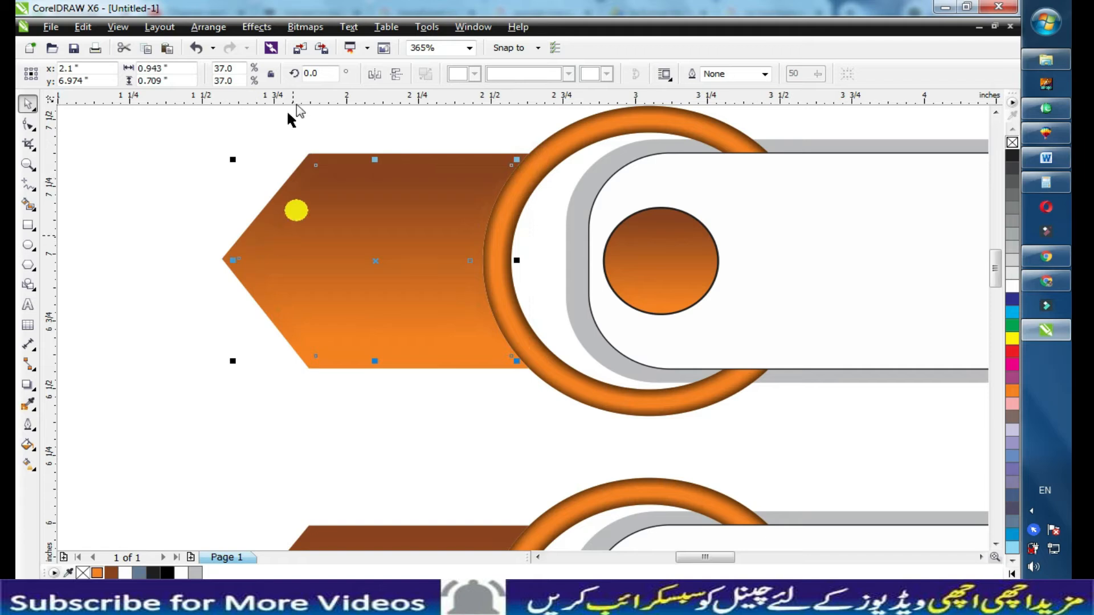
pyautogui.click(397, 75)
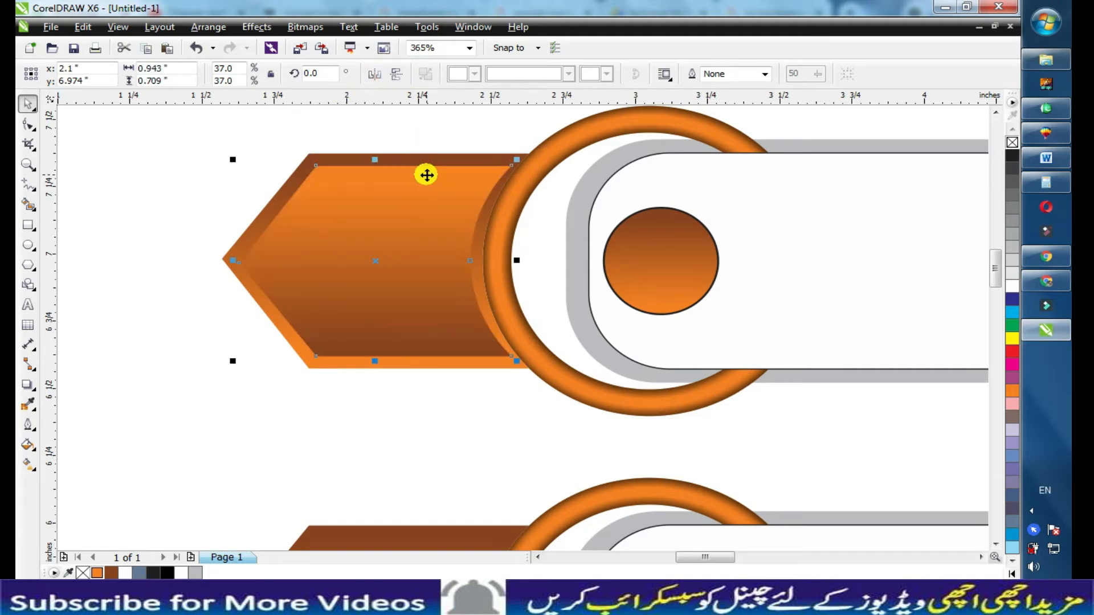
# Step: Make a smaller centred copy of the second banner's arrow, about 0.943" by 0.709", and mirror it vertically
pyautogui.scroll(-3, 483, 263)
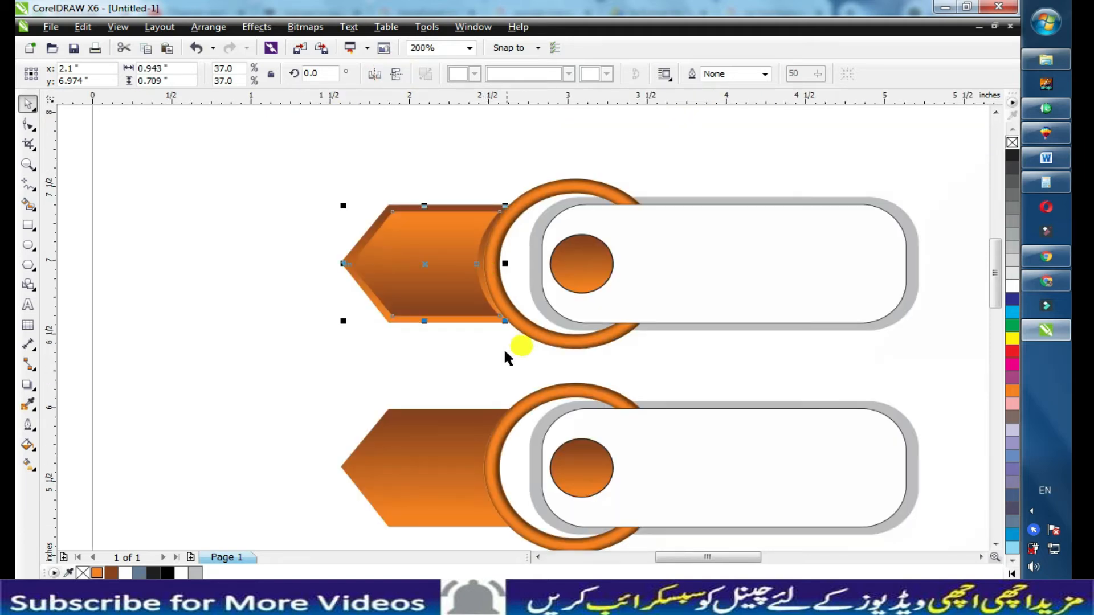
pyautogui.press('F4')
pyautogui.click(440, 323)
pyautogui.click(394, 246)
pyautogui.press('F2')
pyautogui.moveTo(341, 209); pyautogui.dragTo(507, 319)
pyautogui.moveTo(676, 245); pyautogui.dragTo(655, 260)
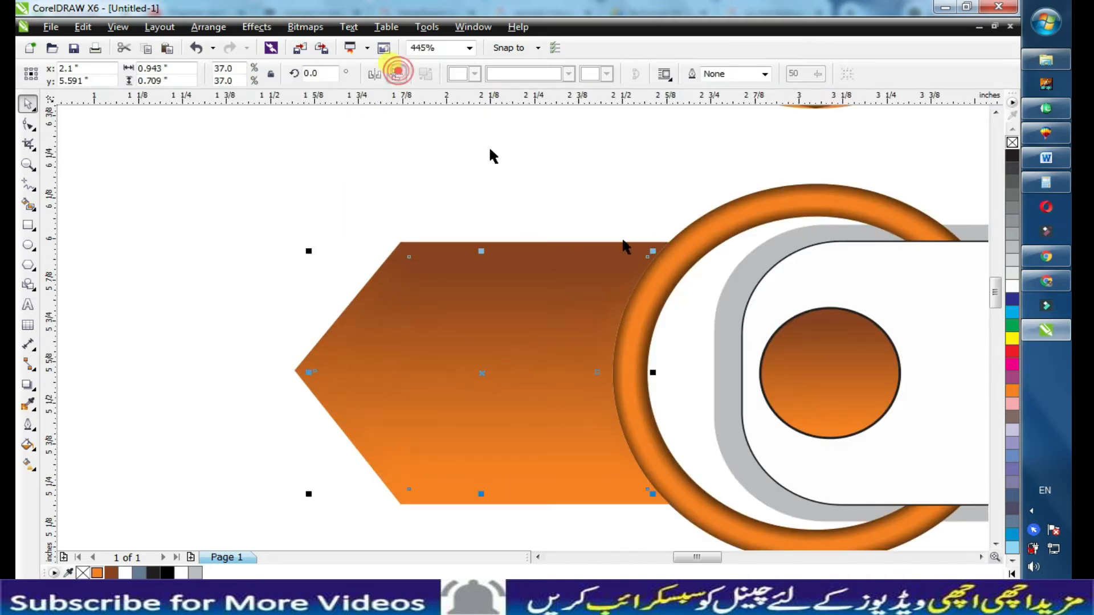
pyautogui.click(397, 71)
# Step: Fill the second banner's inner arrow green and apply a vertical linear gradient running from its upper to its lower edge
pyautogui.click(1012, 325)
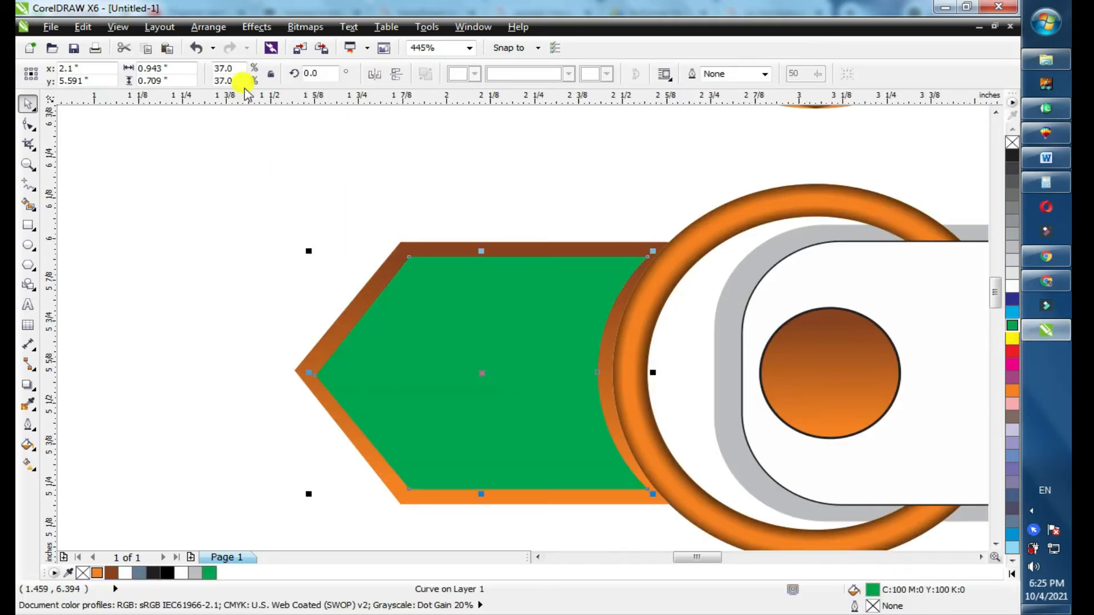
pyautogui.click(28, 465)
pyautogui.moveTo(498, 266); pyautogui.dragTo(498, 473)
pyautogui.click(499, 265)
# Step: Set the inner arrow's gradient to run from very dark green to green and shift its start and end points downward
pyautogui.click(178, 74)
pyautogui.click(219, 189)
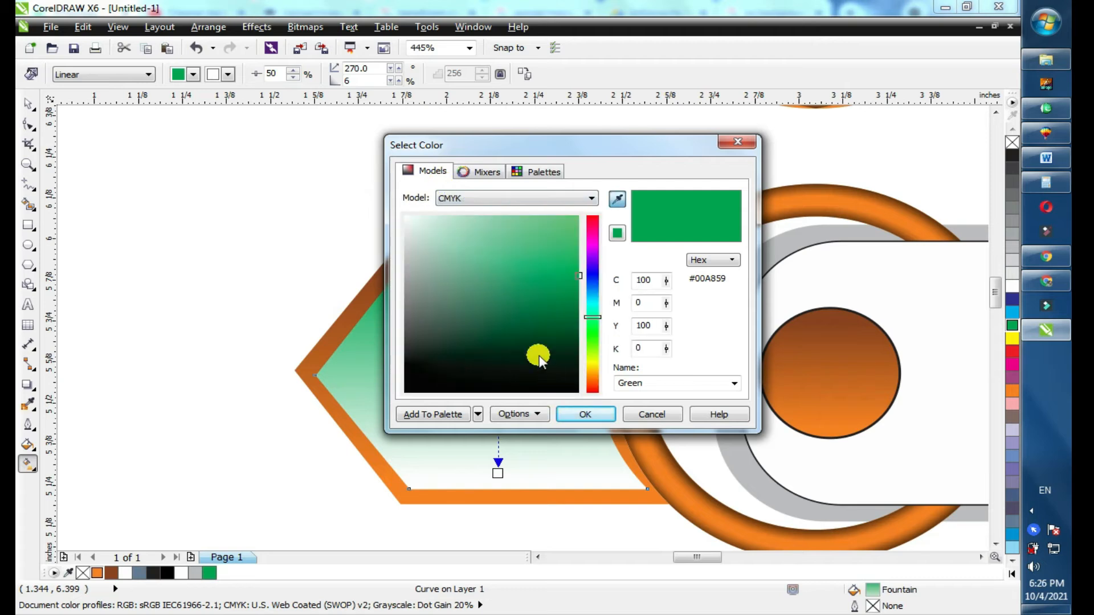
pyautogui.click(538, 342)
pyautogui.click(585, 414)
pyautogui.click(227, 74)
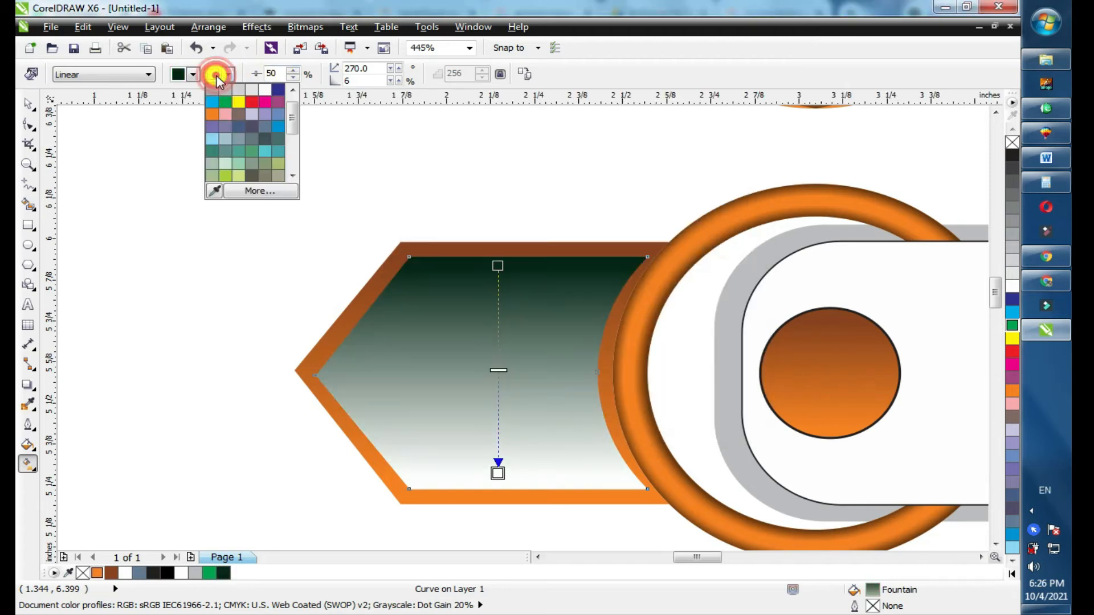
pyautogui.click(224, 104)
pyautogui.moveTo(497, 266); pyautogui.dragTo(497, 337)
pyautogui.moveTo(497, 472); pyautogui.dragTo(497, 518)
# Step: Copy the inner arrow's green gradient onto the second banner's outer arrow and mirror the outer arrow vertically
pyautogui.press('space')
pyautogui.click(344, 317)
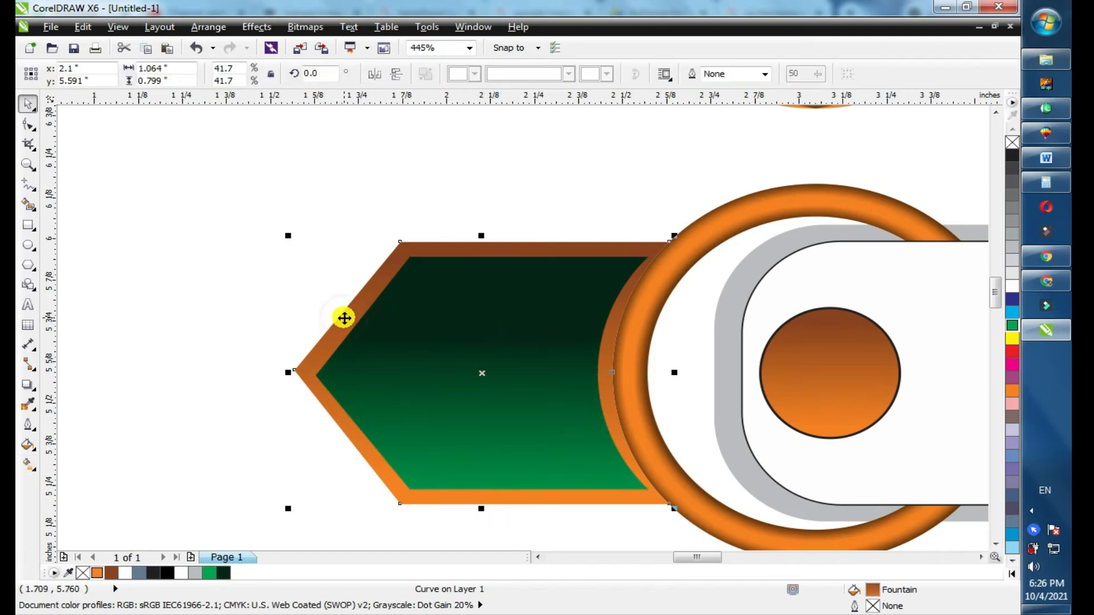
pyautogui.press('space')
pyautogui.click(524, 73)
pyautogui.click(500, 325)
pyautogui.press('space')
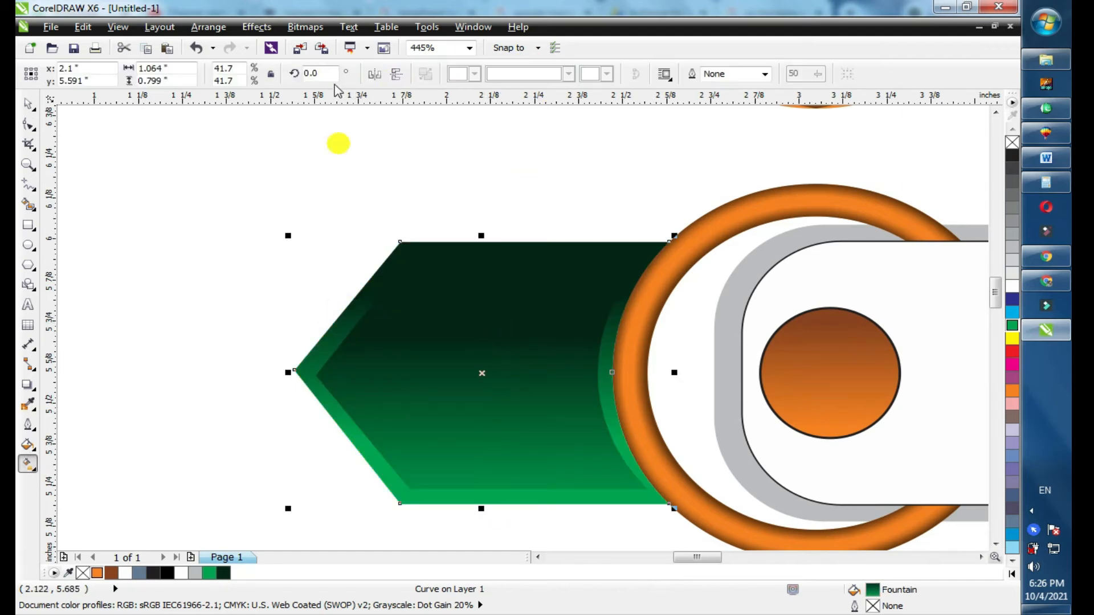
# Step: Make a smaller centred copy of the third banner's arrow, about 0.898" by 0.674"
pyautogui.press('F4')
pyautogui.click(416, 389)
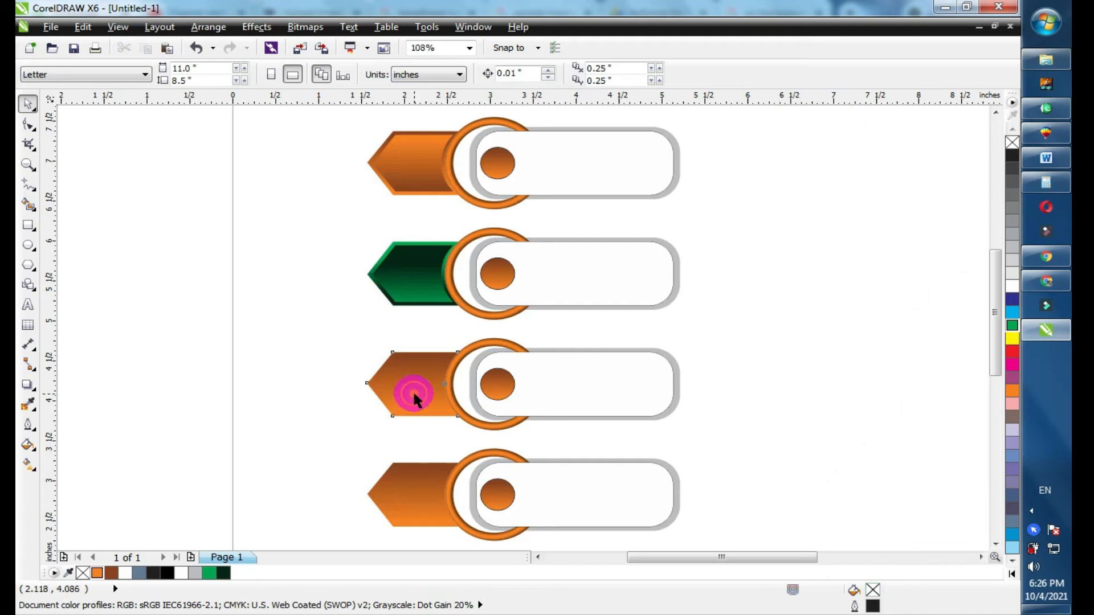
pyautogui.scroll(4, 540, 359)
pyautogui.moveTo(615, 341); pyautogui.dragTo(613, 359)
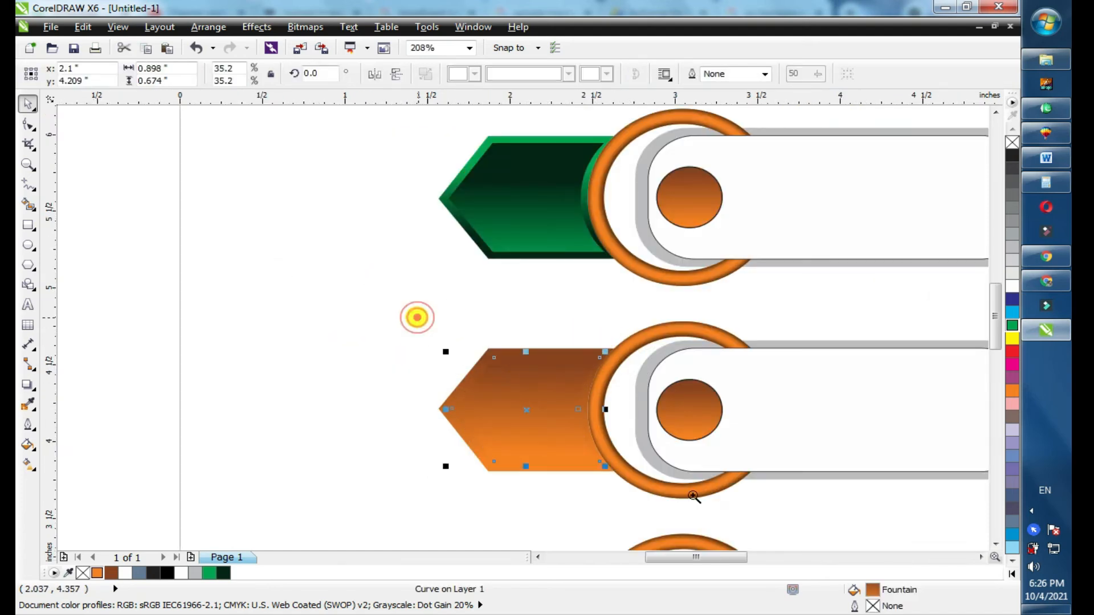
# Step: Change the starting colour of the third banner's inner arrow gradient to orange-red, C 0, M 86, Y 100, K 0
pyautogui.scroll(5, 484, 360)
pyautogui.press('g')
pyautogui.click(178, 74)
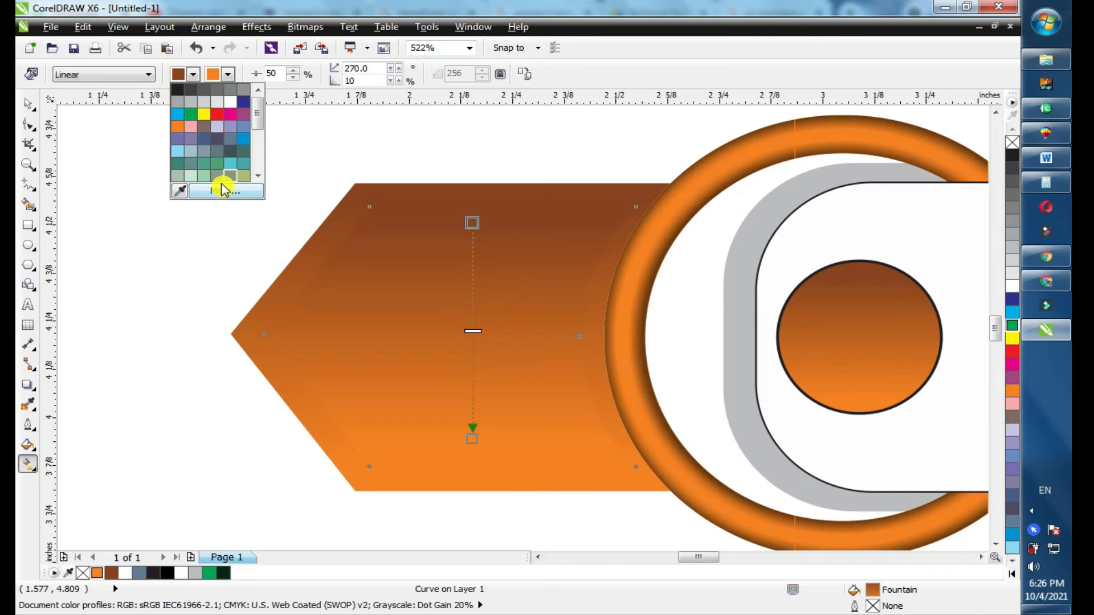
pyautogui.click(222, 186)
pyautogui.click(434, 171)
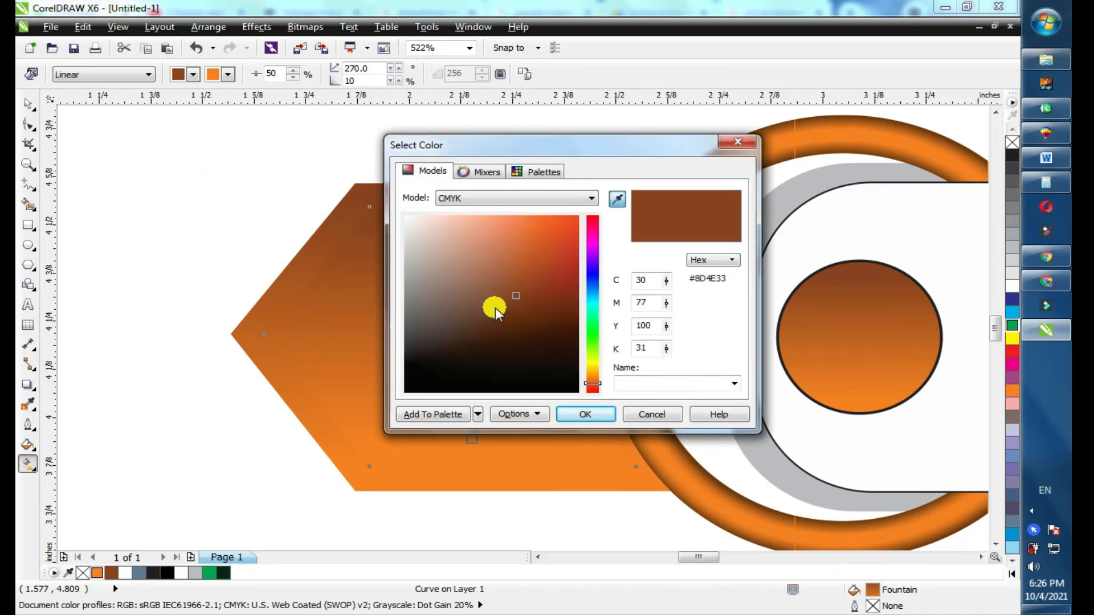
pyautogui.moveTo(527, 292); pyautogui.dragTo(573, 218)
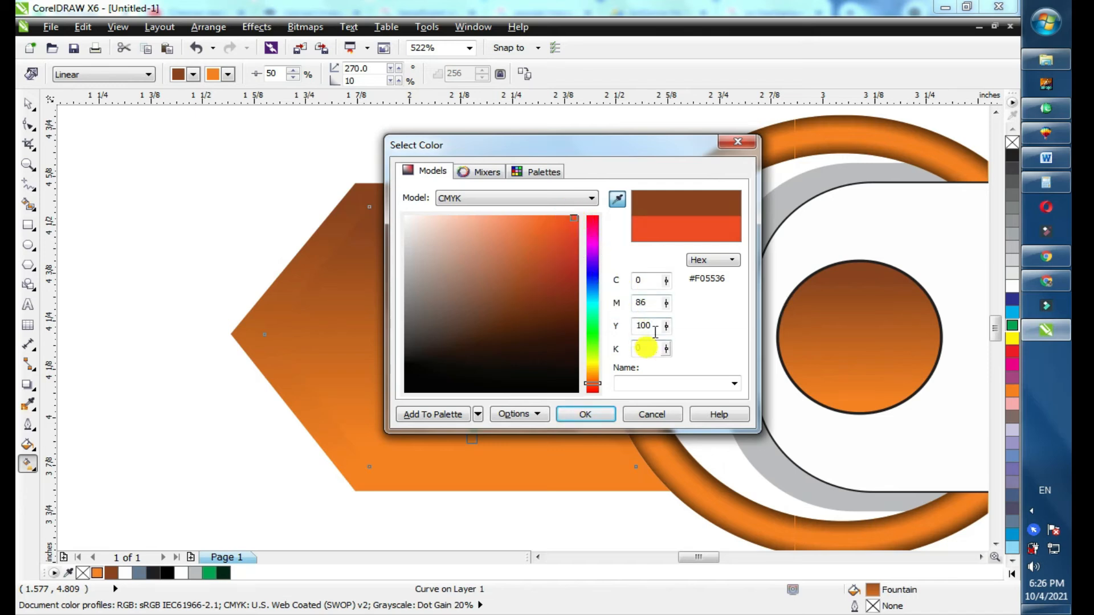
pyautogui.click(585, 414)
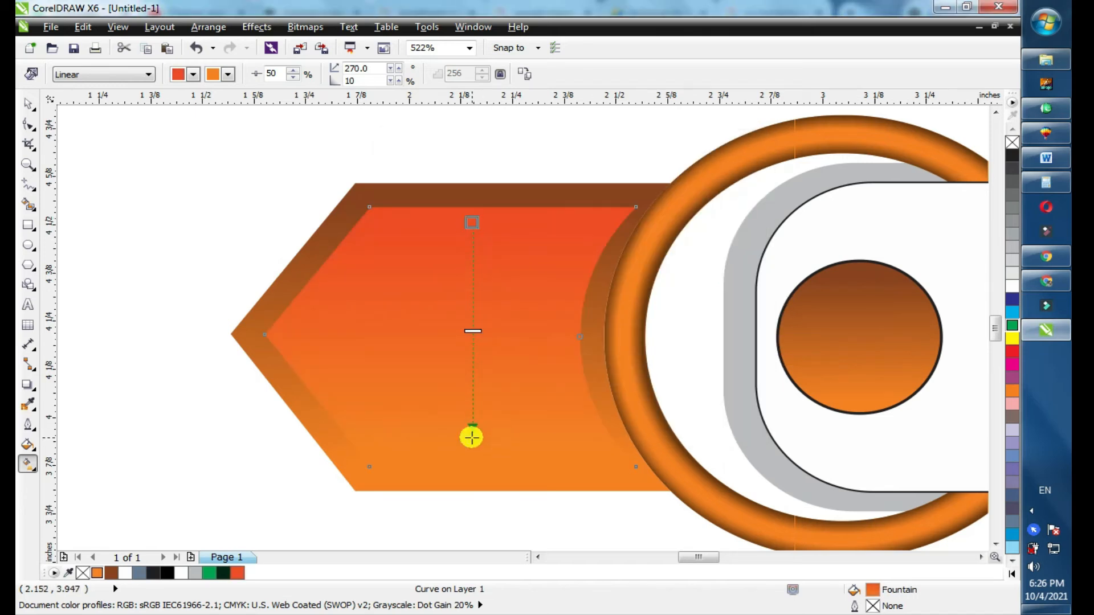
# Step: Set the third inner arrow's gradient end colour to red and darken its start colour with a K value of 50
pyautogui.click(1012, 352)
pyautogui.click(468, 224)
pyautogui.click(175, 75)
pyautogui.click(226, 187)
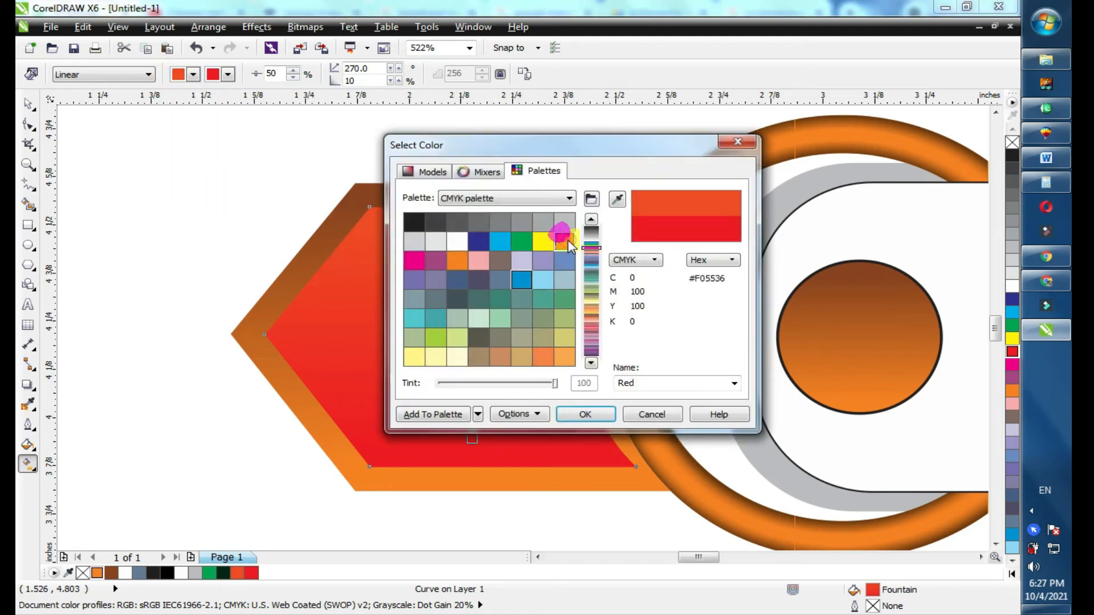
pyautogui.click(432, 170)
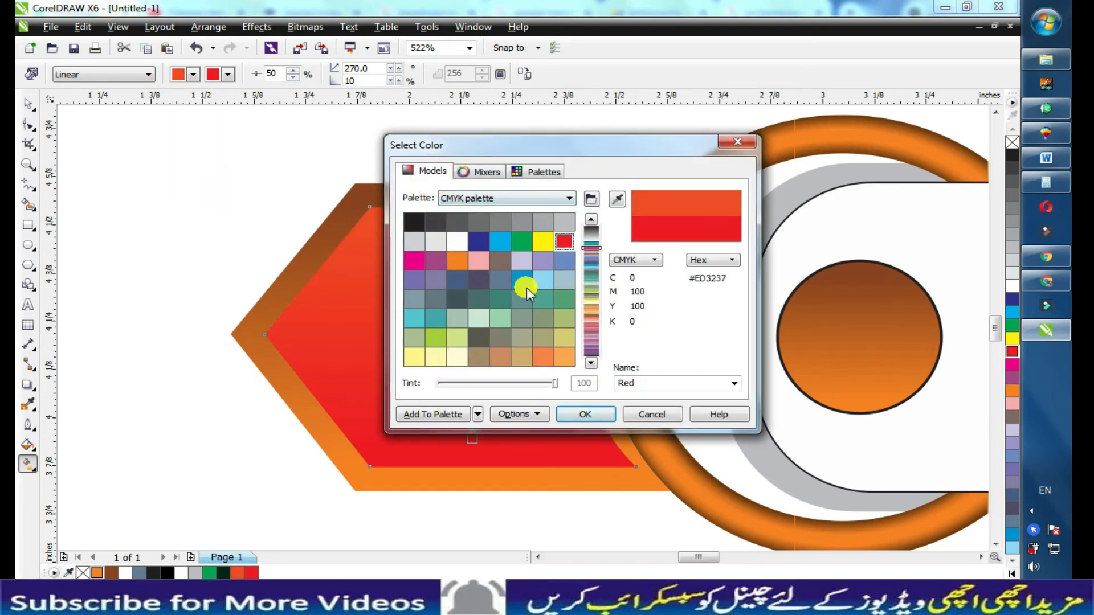
pyautogui.moveTo(653, 351); pyautogui.dragTo(613, 349)
pyautogui.write('50')
pyautogui.press('Return')
# Step: Shift the start and end points of the third inner arrow's gradient downward
pyautogui.click(470, 222)
pyautogui.moveTo(471, 232); pyautogui.dragTo(471, 275)
pyautogui.moveTo(472, 438); pyautogui.dragTo(472, 483)
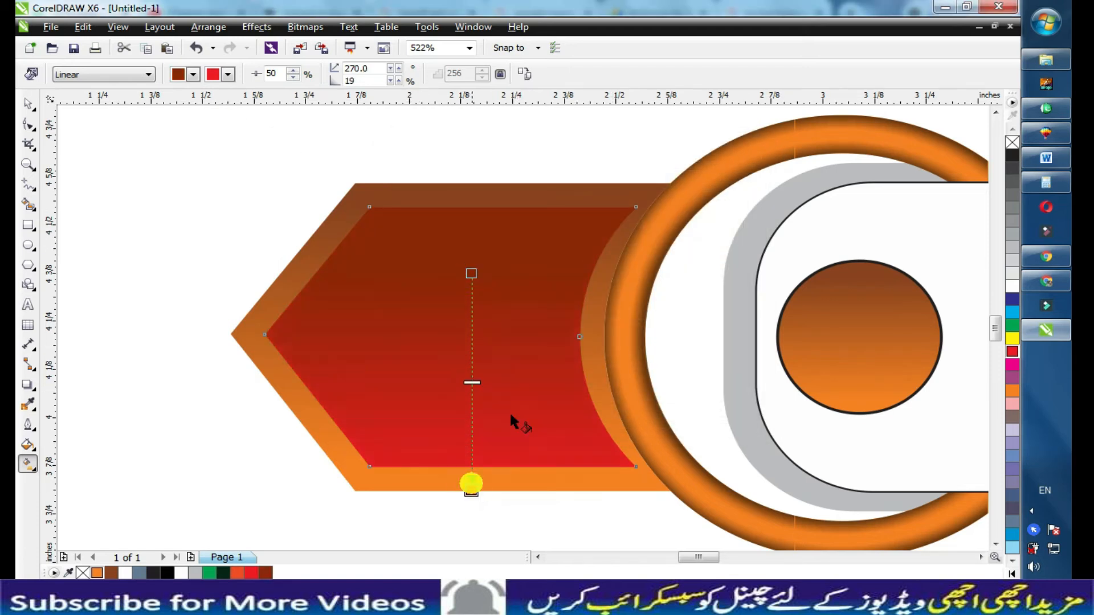
# Step: Copy the inner arrow's red gradient onto the third banner's outer arrow and mirror the outer arrow vertically
pyautogui.press('space')
pyautogui.click(273, 294)
pyautogui.press('space')
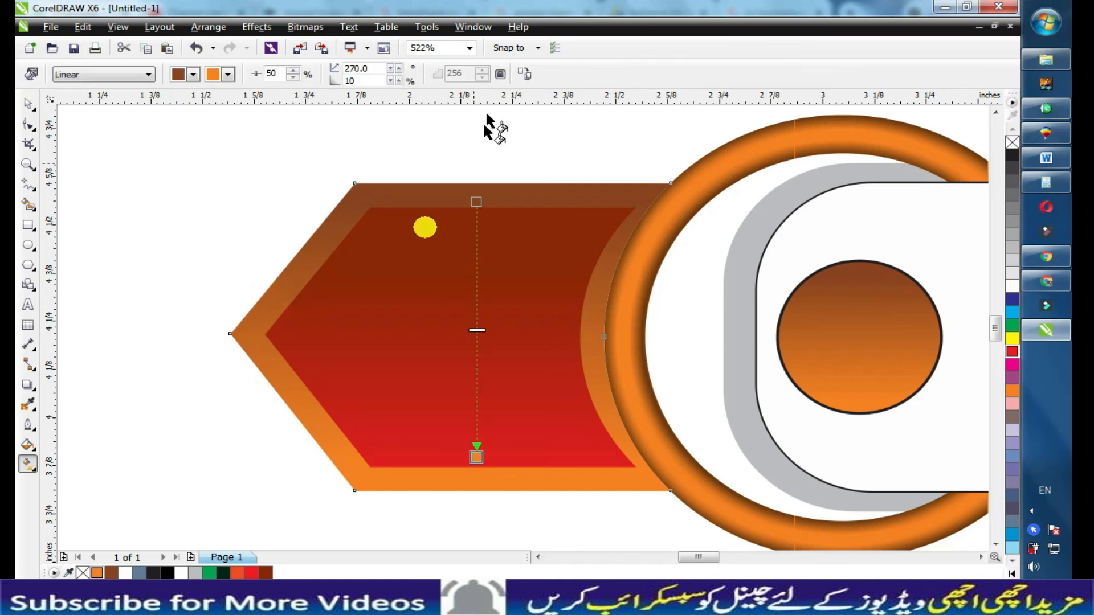
pyautogui.click(483, 322)
pyautogui.press('space')
pyautogui.click(391, 74)
pyautogui.scroll(-1, 522, 304)
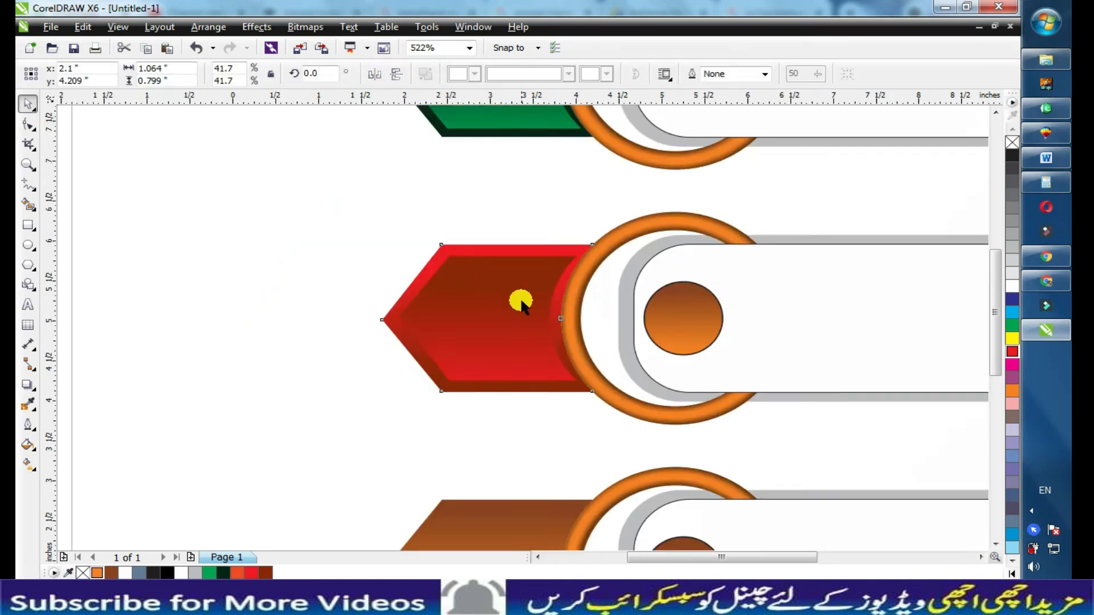
pyautogui.press('F4')
pyautogui.click(307, 459)
pyautogui.moveTo(306, 456); pyautogui.dragTo(687, 536)
pyautogui.hotkey('shift', 'F2')
pyautogui.press('Escape')
pyautogui.press('F4')
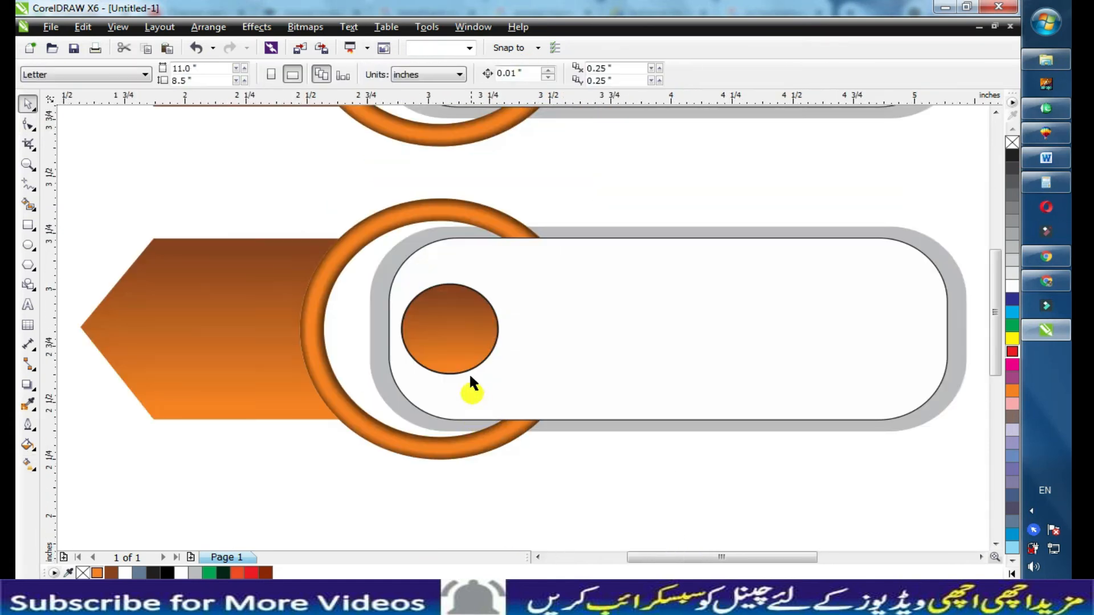
# Step: Copy the green gradient of the second banner's inner arrow onto that banner's small circle
pyautogui.click(499, 272)
pyautogui.hotkey('shift', 'F2')
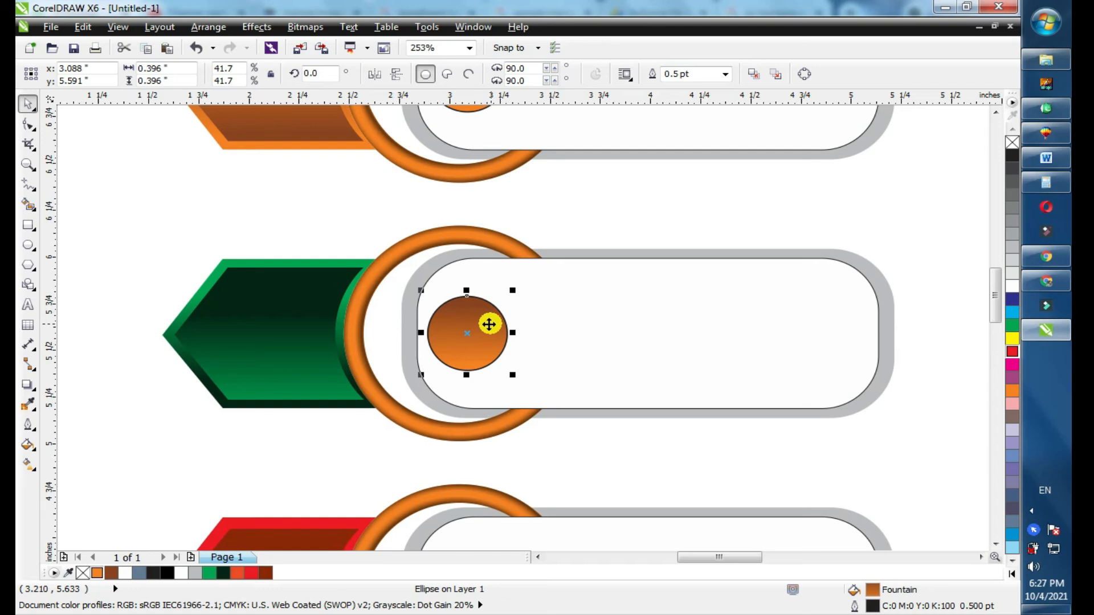
pyautogui.press('g')
pyautogui.click(524, 75)
pyautogui.click(276, 285)
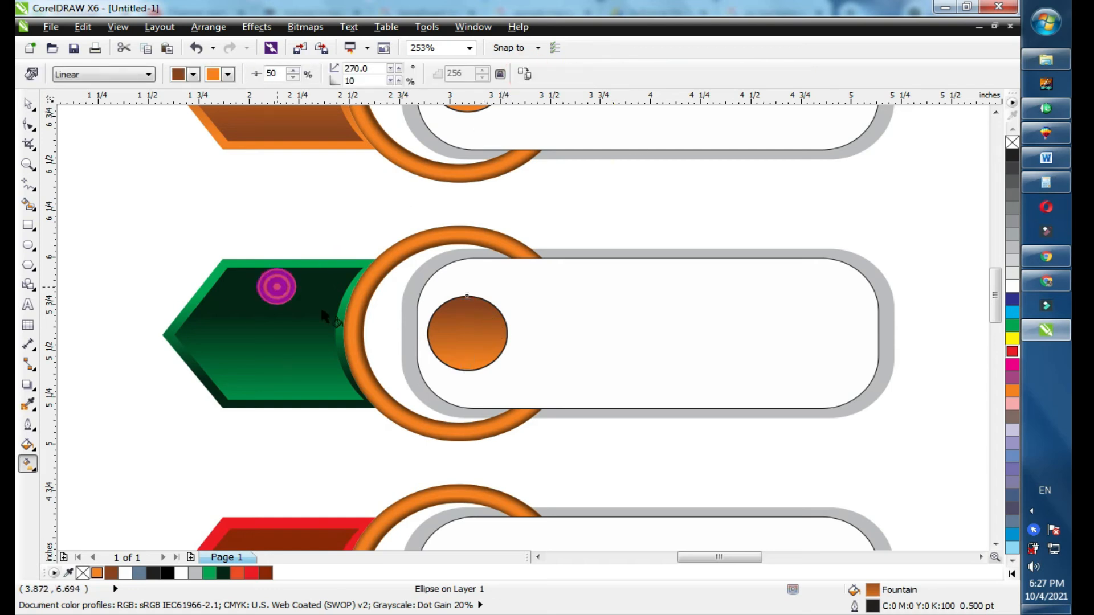
pyautogui.press('space')
# Step: Remove the black outline from the small circles in all four banners
pyautogui.press('F4')
pyautogui.click(499, 383)
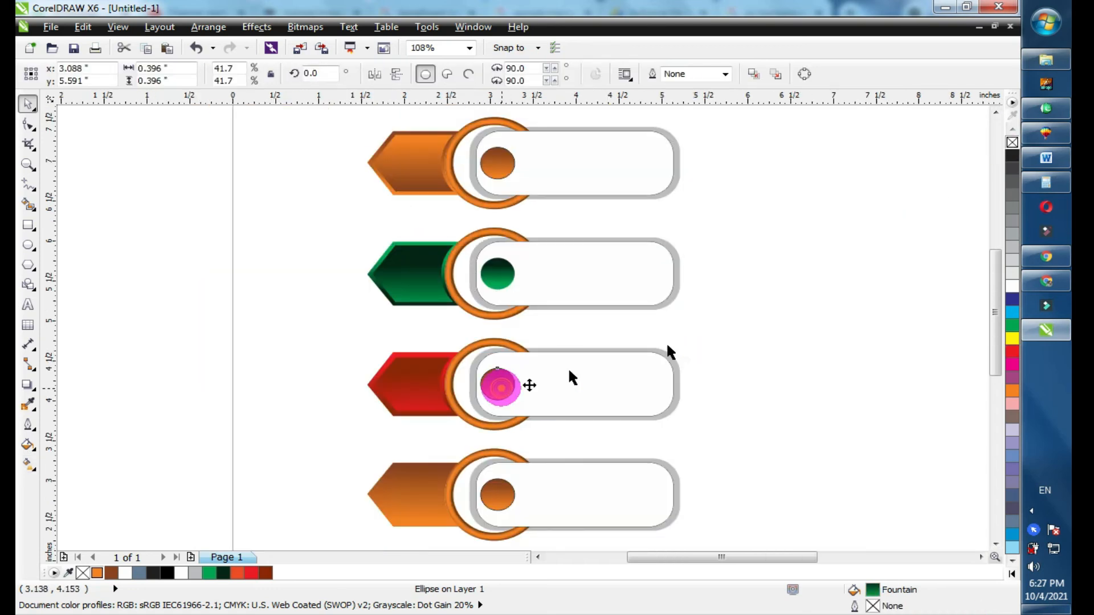
pyautogui.rightClick(1010, 141)
pyautogui.click(497, 494)
pyautogui.hotkey('ctrl', 'r')
pyautogui.click(497, 159)
pyautogui.hotkey('ctrl', 'r')
# Step: Copy the red gradient of the third banner's inner arrow onto that banner's small circle
pyautogui.press('F2')
pyautogui.moveTo(316, 316); pyautogui.dragTo(586, 517)
pyautogui.click(629, 273)
pyautogui.press('g')
pyautogui.click(524, 74)
pyautogui.click(463, 247)
# Step: Try to copy the brown-to-orange gradient of the fourth banner's arrow onto its small circle
pyautogui.click(634, 516)
pyautogui.click(524, 74)
pyautogui.click(479, 463)
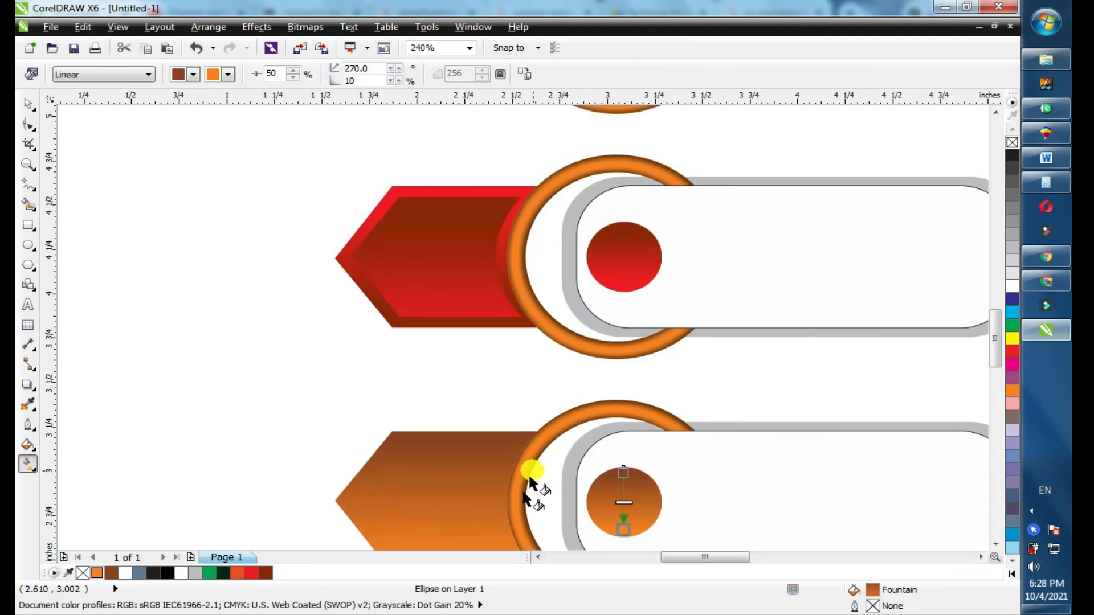
# Step: Make a smaller centred copy of the fourth banner's arrow, about 0.969" by 0.728"
pyautogui.press('space')
pyautogui.click(449, 507)
pyautogui.hotkey('shift', 'F2')
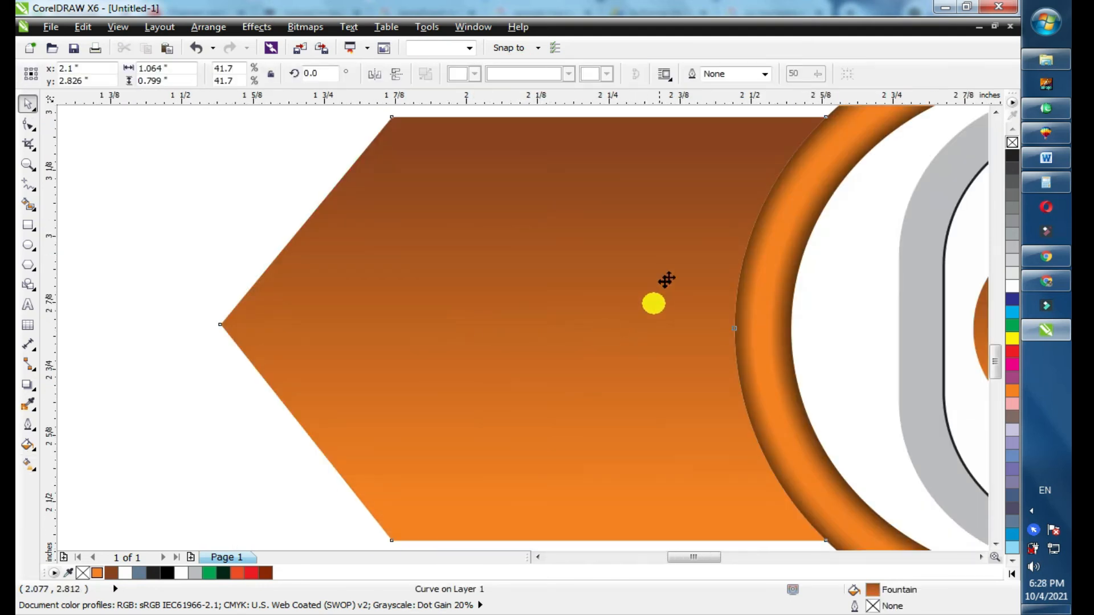
pyautogui.scroll(-3, 652, 302)
pyautogui.moveTo(712, 216); pyautogui.dragTo(700, 227)
pyautogui.rightClick(700, 227)
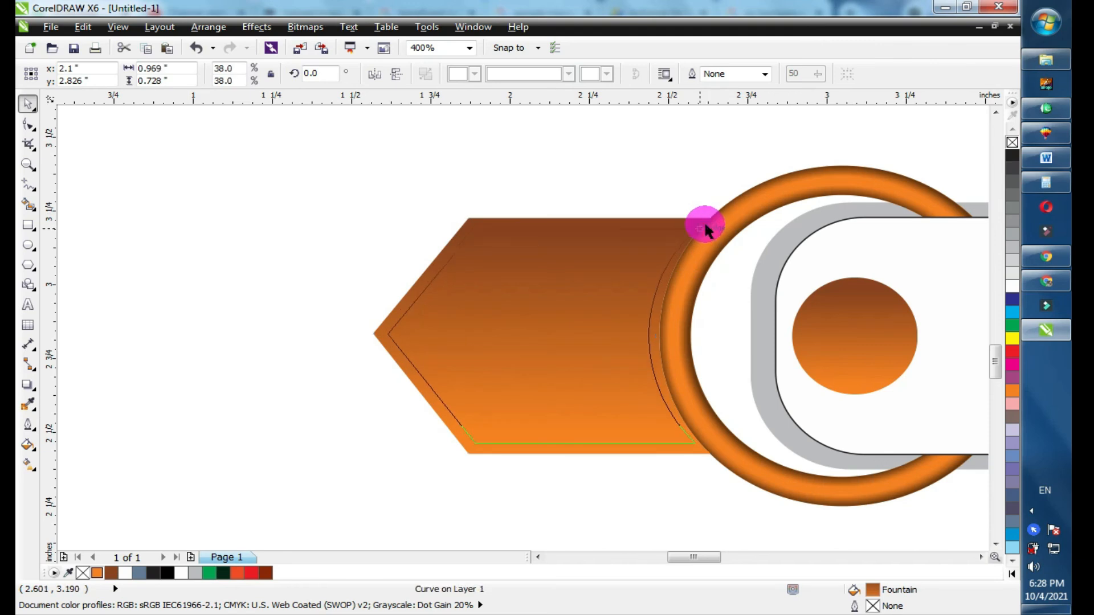
# Step: Apply a vertical linear gradient from dark blue to cyan to the fourth banner's inner arrow, with its start point moved down to mid-height
pyautogui.click(1012, 299)
pyautogui.click(29, 467)
pyautogui.moveTo(551, 247); pyautogui.dragTo(564, 430)
pyautogui.click(228, 74)
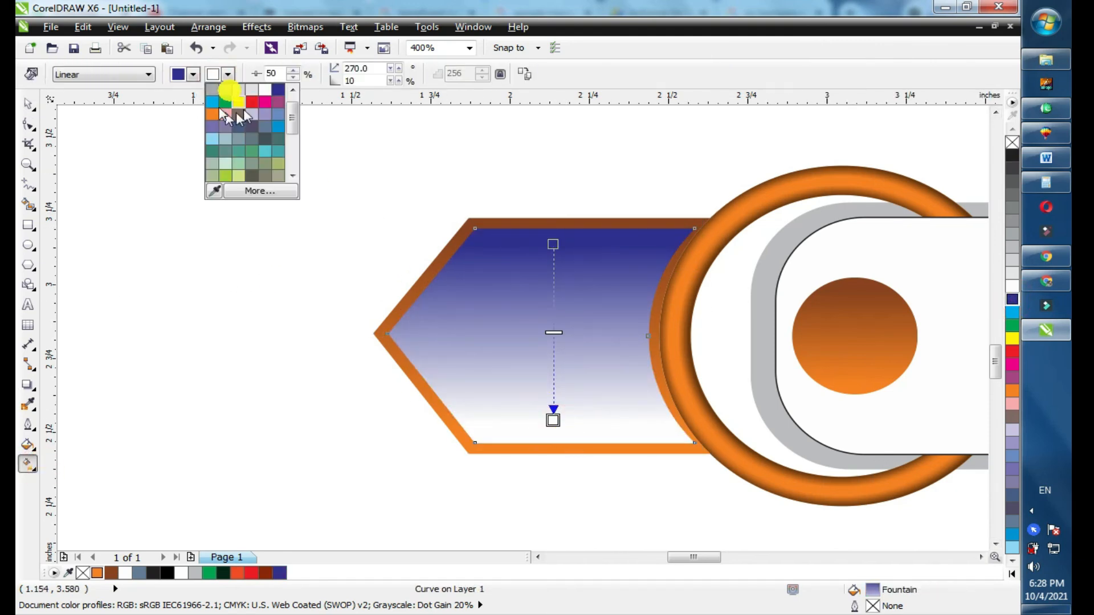
pyautogui.click(225, 100)
pyautogui.moveTo(552, 246); pyautogui.dragTo(552, 316)
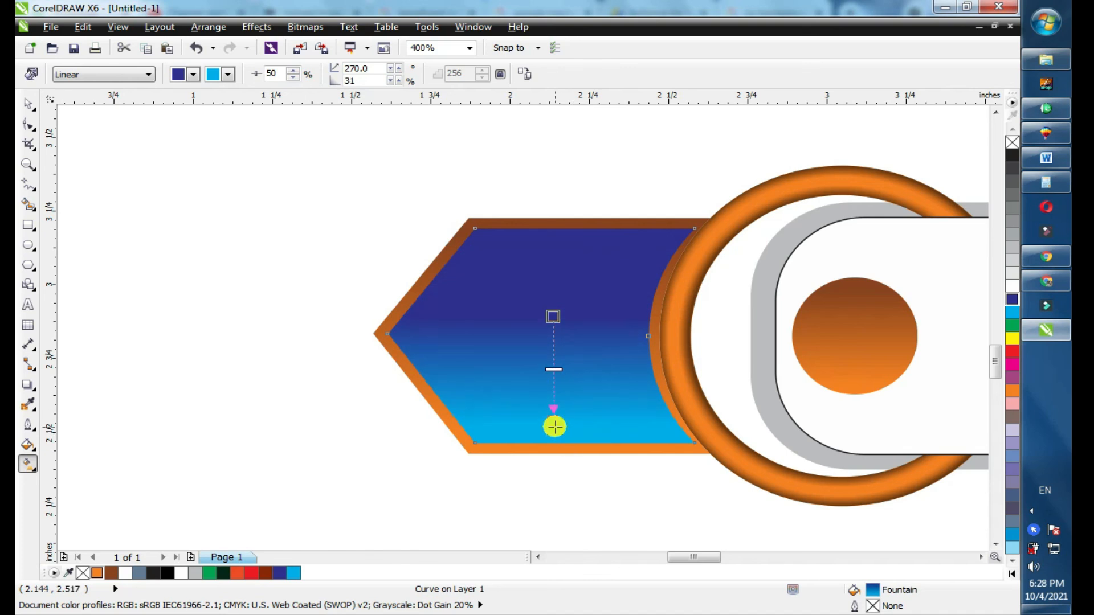
# Step: Copy the inner arrow's blue gradient onto the fourth banner's outer arrow and mirror the outer arrow vertically
pyautogui.click(571, 448)
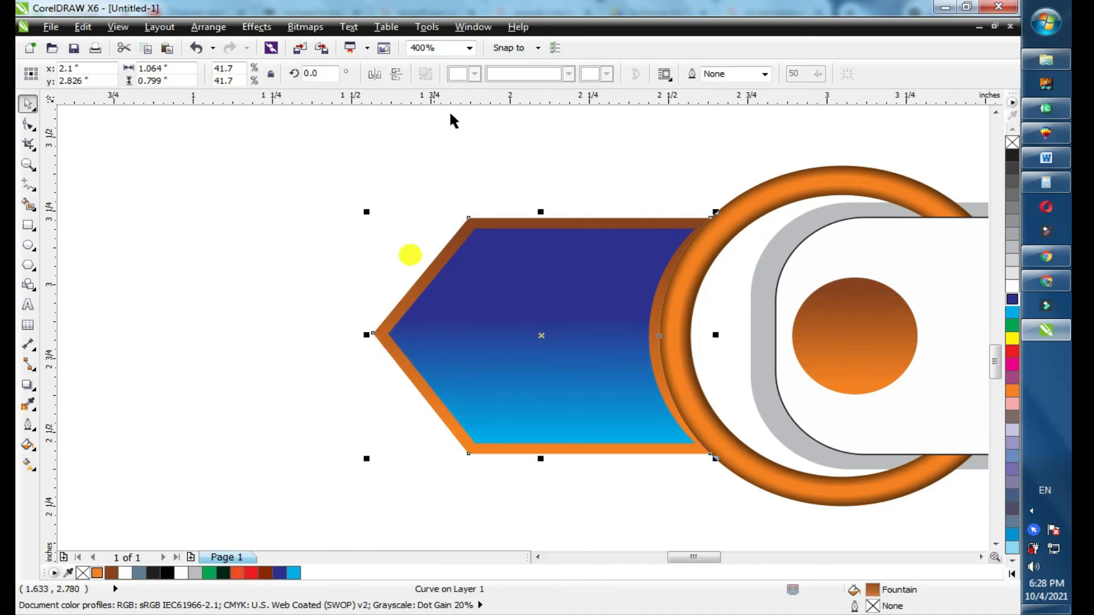
pyautogui.click(524, 74)
pyautogui.click(587, 257)
pyautogui.press('space')
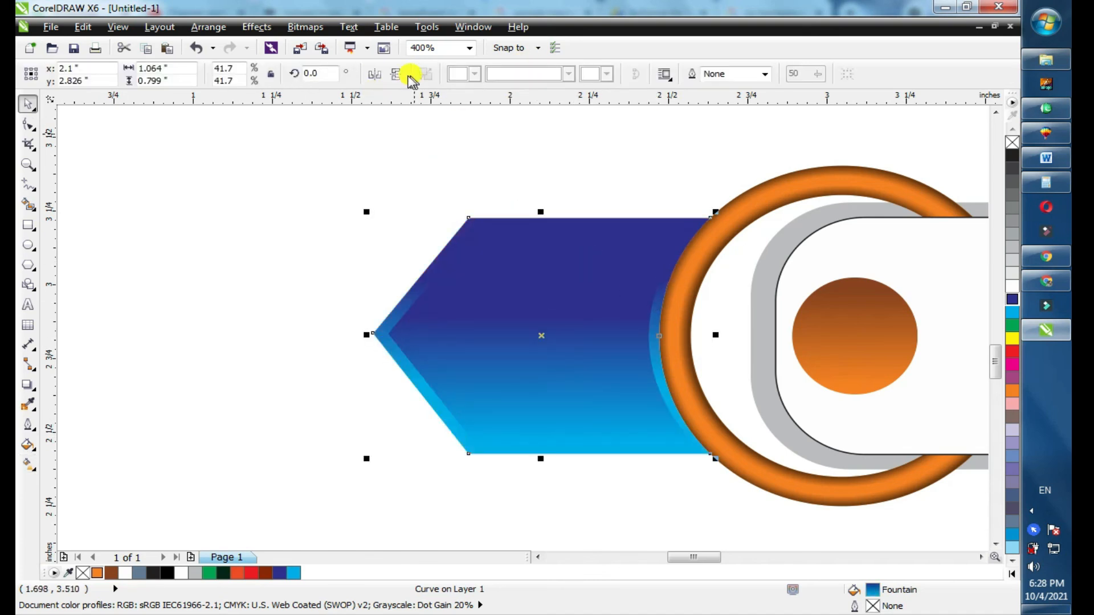
# Step: Copy the blue gradient of the fourth banner's inner arrow onto that banner's small circle
pyautogui.press('g')
pyautogui.click(525, 74)
pyautogui.click(520, 342)
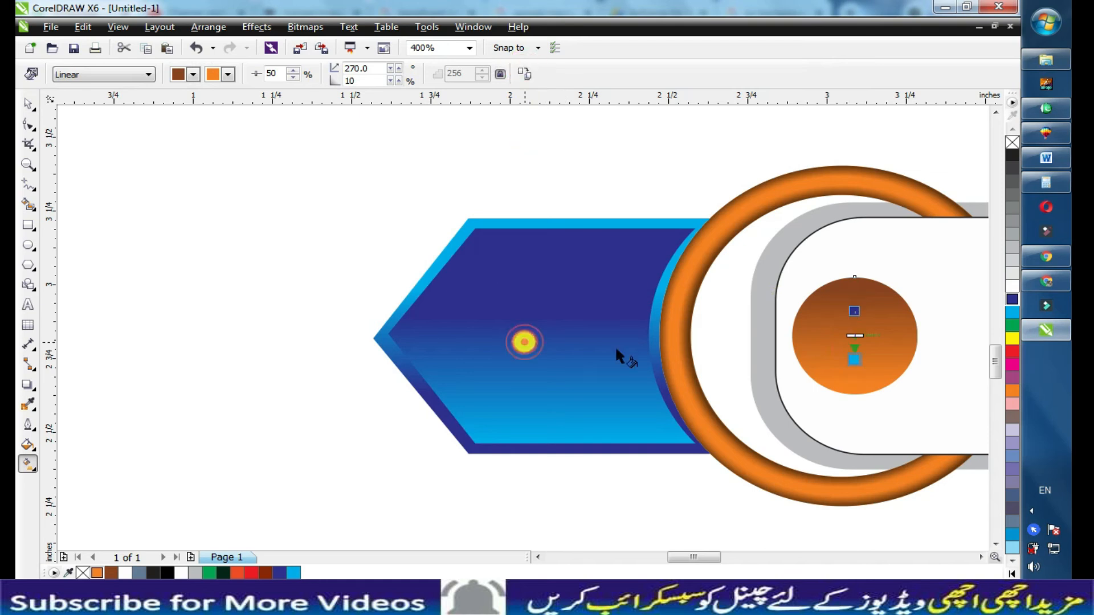
pyautogui.press('space')
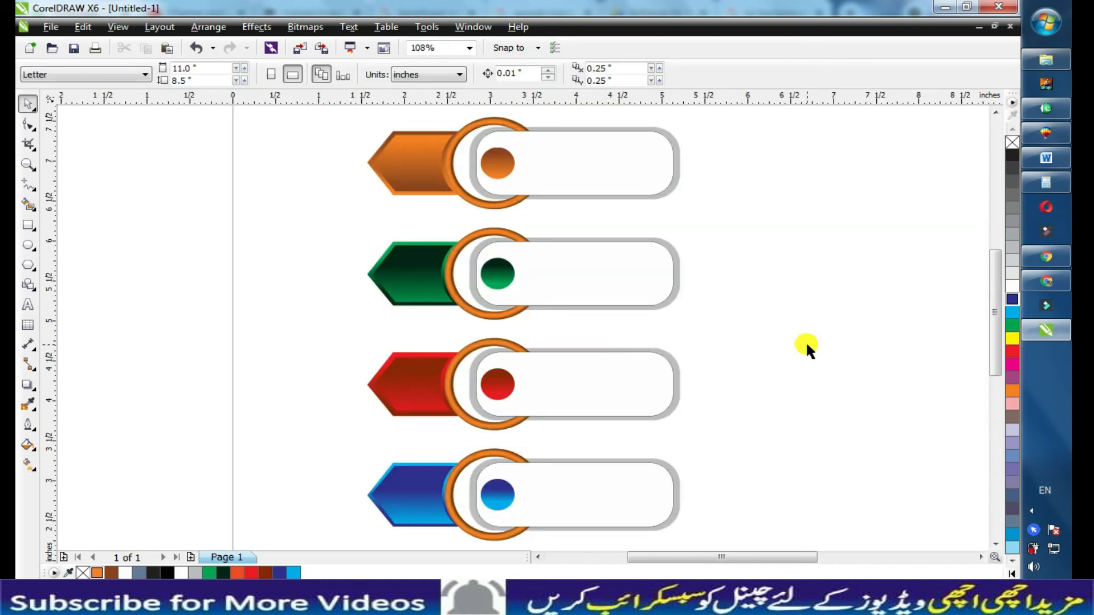
# Step: Create the text "Pana Flex" in 24 pt Arial, placed in the first banner's text box with a copy in the second's
pyautogui.click(27, 305)
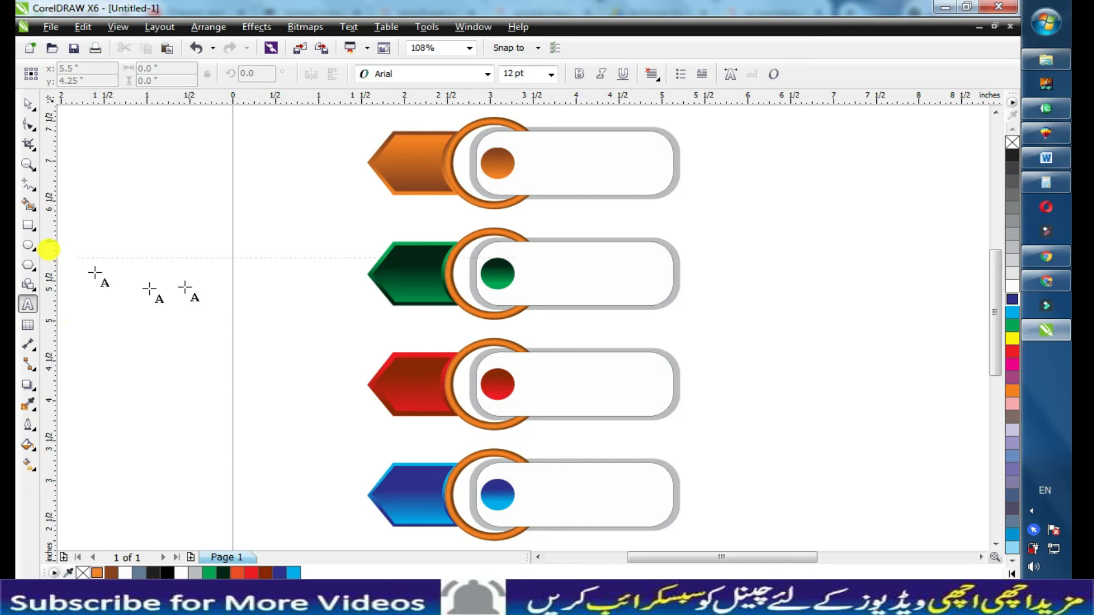
pyautogui.write('Pana Flex')
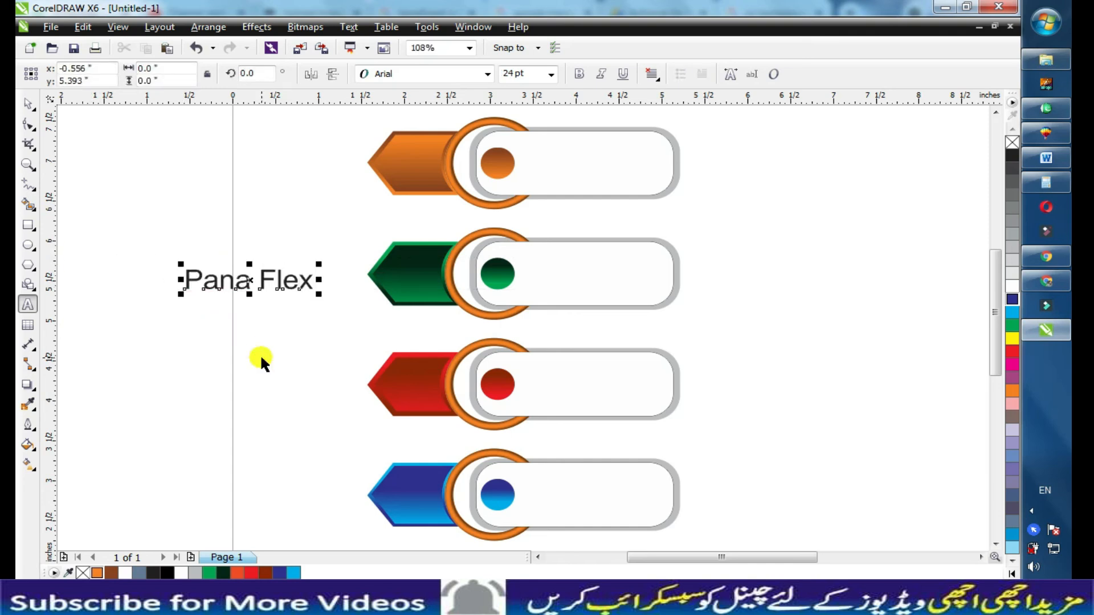
pyautogui.hotkey('ctrl', 'space')
pyautogui.moveTo(282, 285); pyautogui.dragTo(618, 277)
pyautogui.rightClick(617, 275)
# Step: Replace the text in the second banner with "Book Title"
pyautogui.doubleClick(618, 276)
pyautogui.hotkey('ctrl', 'a')
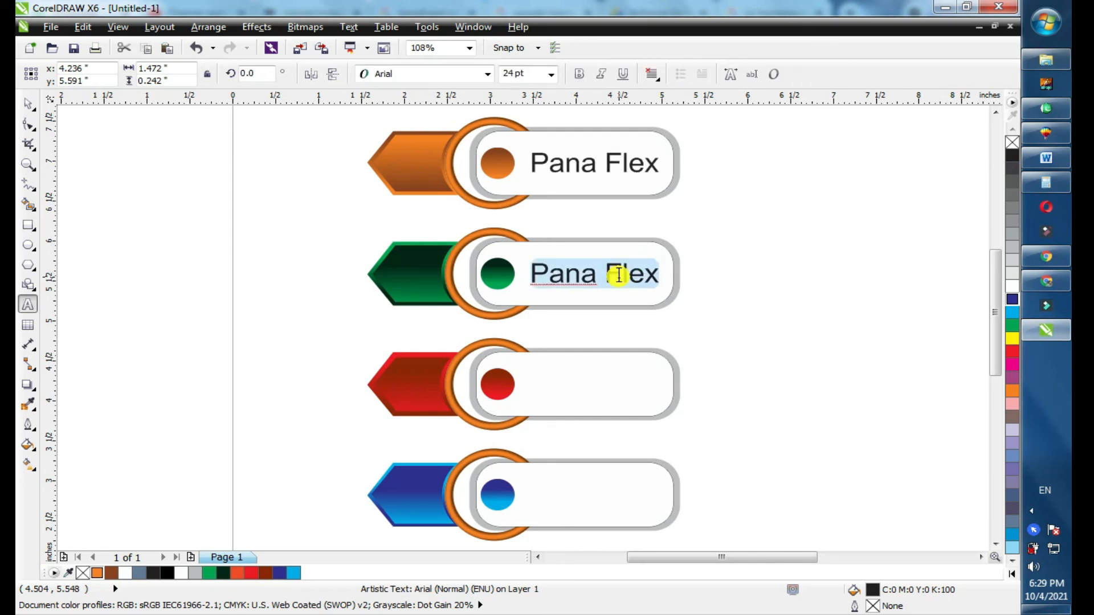
pyautogui.write('Book Title')
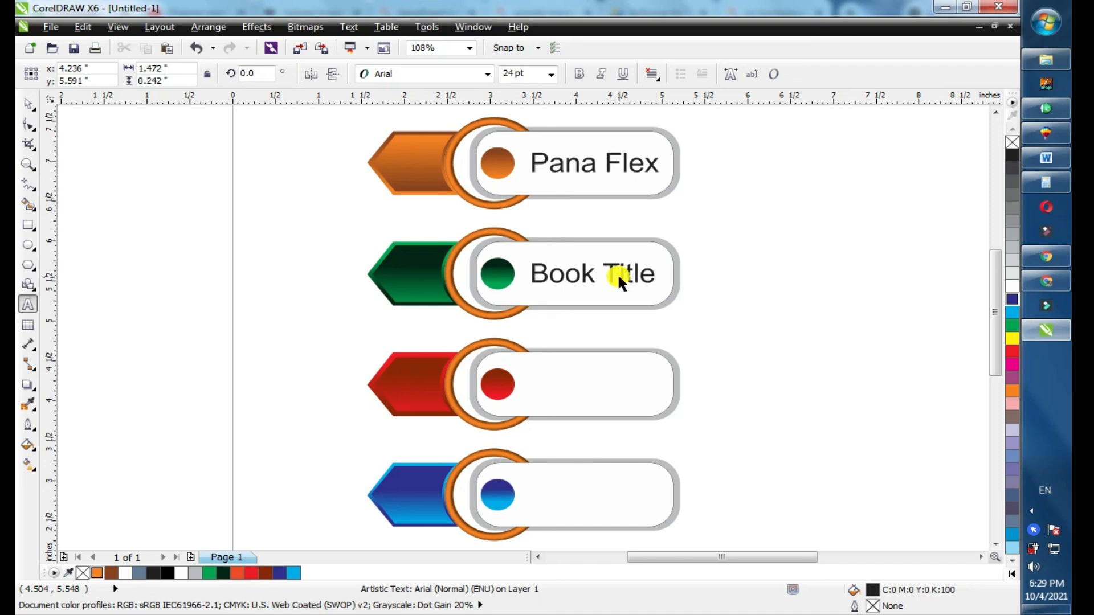
pyautogui.hotkey('ctrl', 'space')
pyautogui.moveTo(619, 276); pyautogui.dragTo(611, 389)
pyautogui.hotkey('ctrl', 'z')
pyautogui.press('Escape')
# Step: Copy the "Book Title" text into the third banner's text box and change the copy to "Student Card"
pyautogui.moveTo(621, 267); pyautogui.dragTo(615, 385)
pyautogui.rightClick(615, 385)
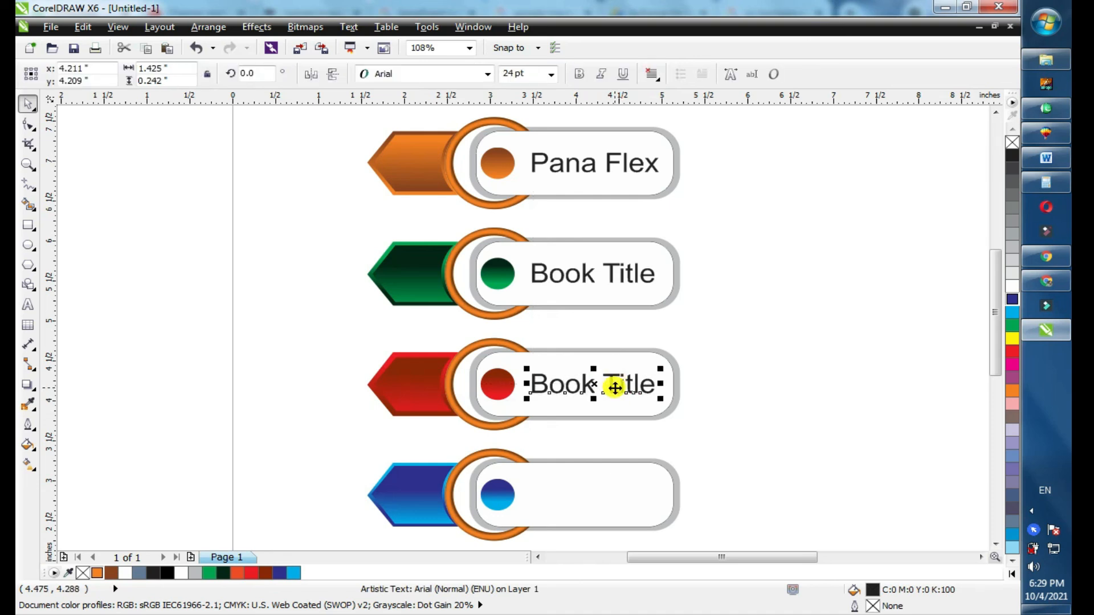
pyautogui.doubleClick(615, 387)
pyautogui.hotkey('ctrl', 'a')
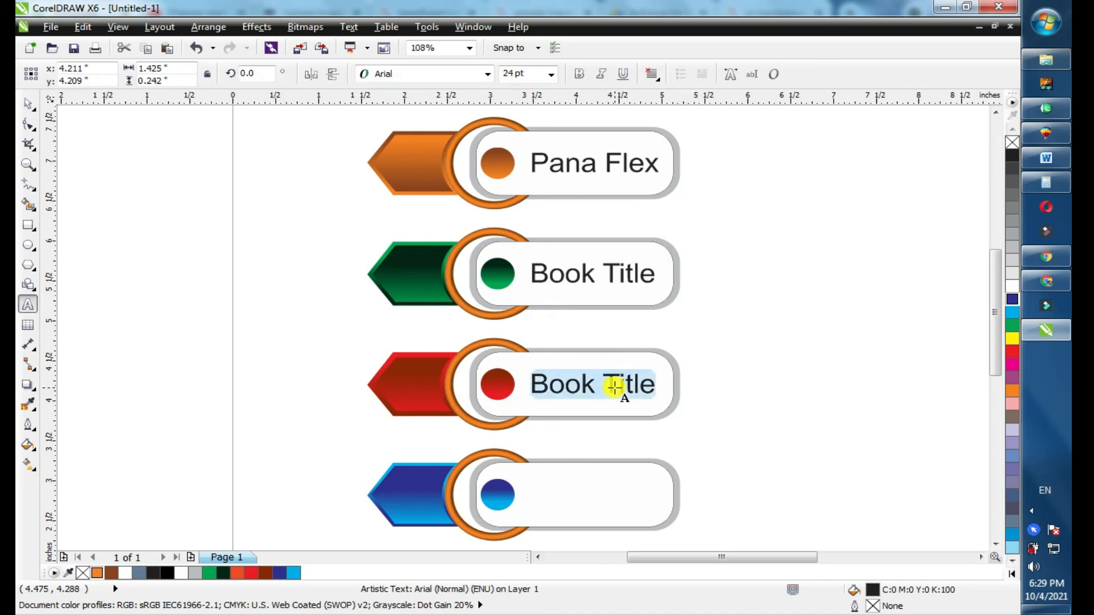
pyautogui.write('Styd')
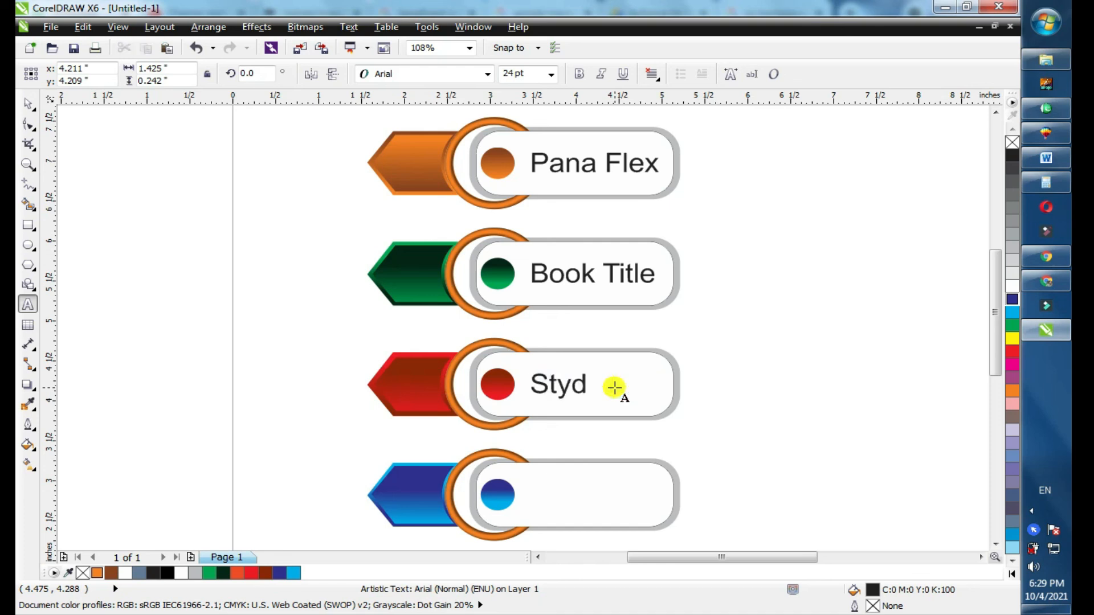
pyautogui.press('BackSpace')
pyautogui.press('BackSpace')
pyautogui.write('udent Card')
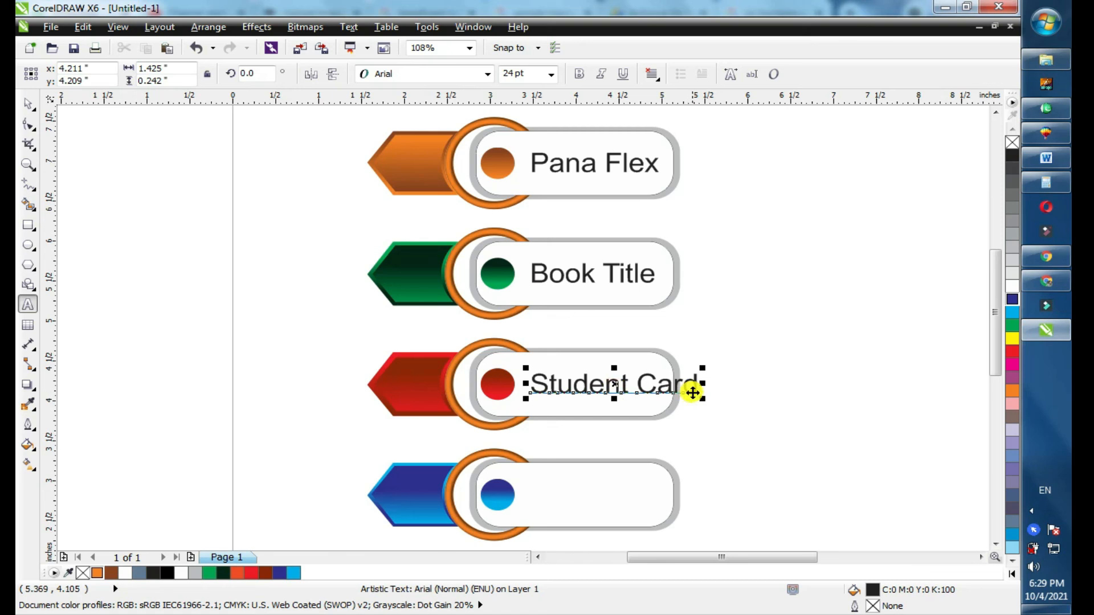
# Step: Narrow the "Student Card" text horizontally so it fits inside the third banner's text box
pyautogui.hotkey('ctrl', 'space')
pyautogui.moveTo(699, 386); pyautogui.dragTo(662, 387)
# Step: Copy the "Book Title" text into the fourth banner and centre it vertically on the rounded text box
pyautogui.moveTo(610, 272); pyautogui.dragTo(605, 505)
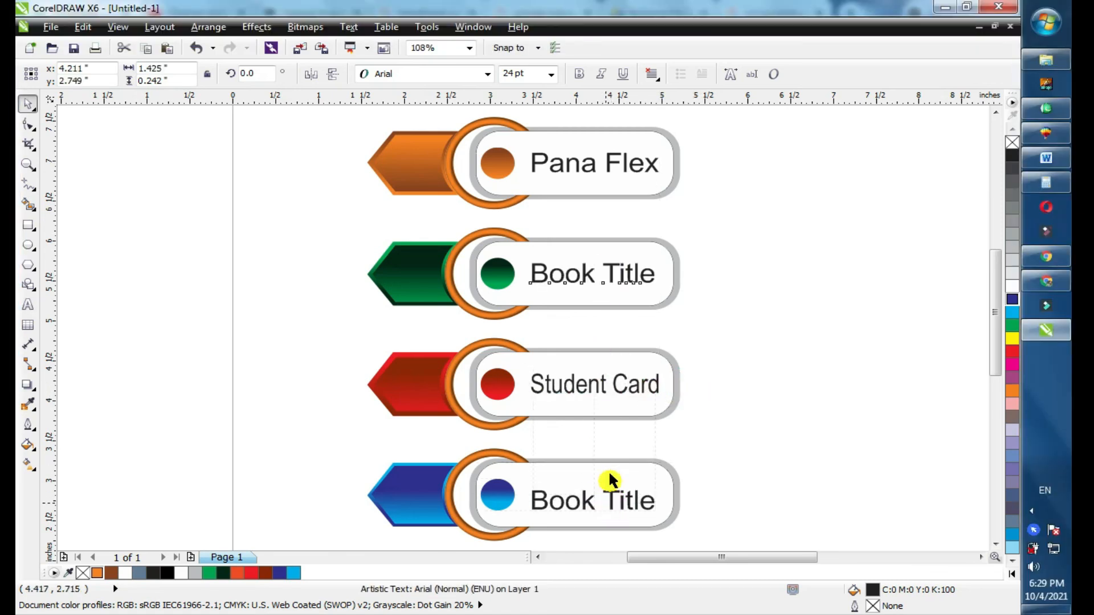
pyautogui.keyDown('shift'); pyautogui.click(608, 474); pyautogui.keyUp('shift')
pyautogui.press('e')
pyautogui.press('Escape')
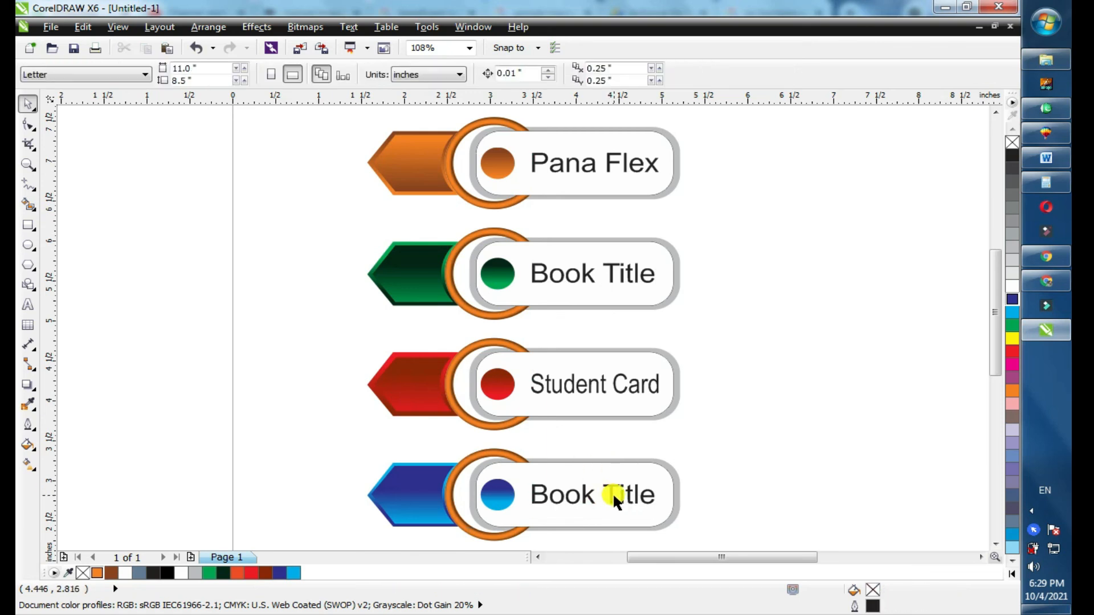
# Step: Replace the text in the fourth banner with "Banner"
pyautogui.click(625, 496)
pyautogui.doubleClick(627, 497)
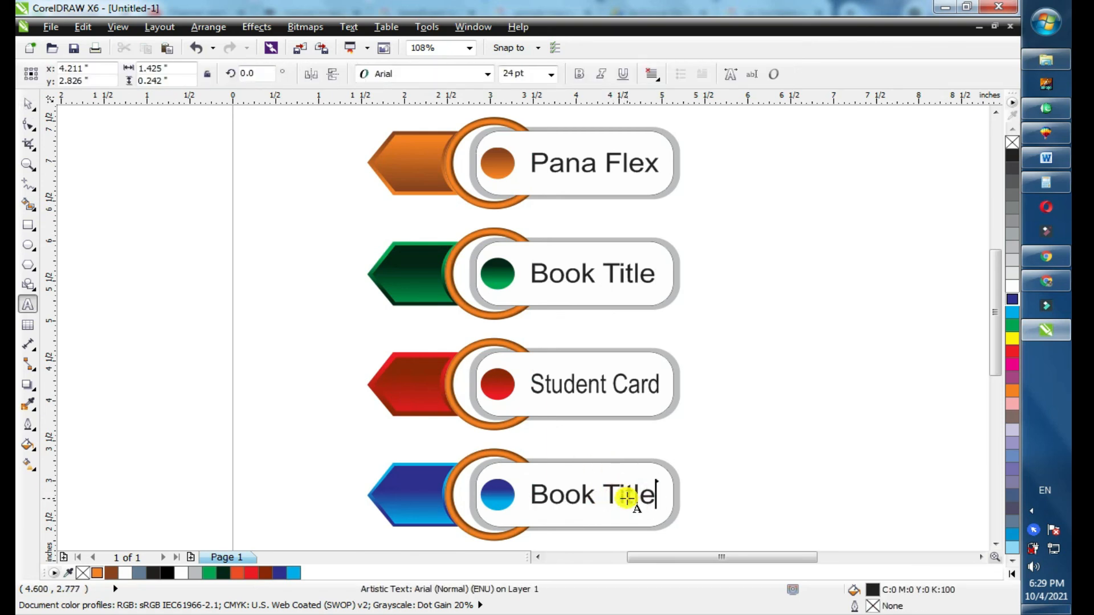
pyautogui.hotkey('ctrl', 'a')
pyautogui.write('Bann')
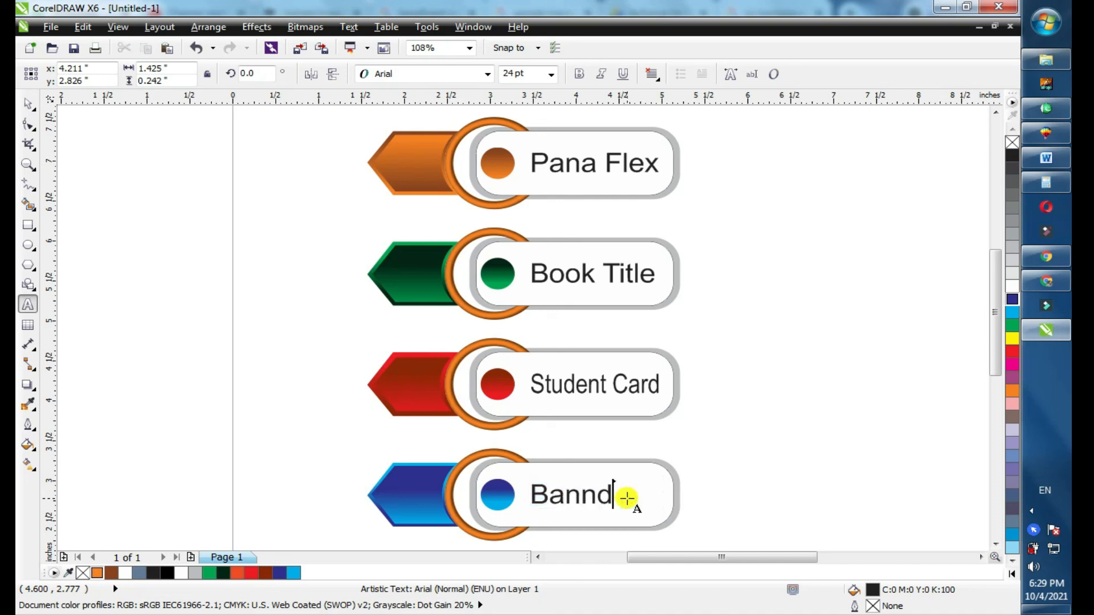
pyautogui.write('er')
pyautogui.hotkey('ctrl', 'space')
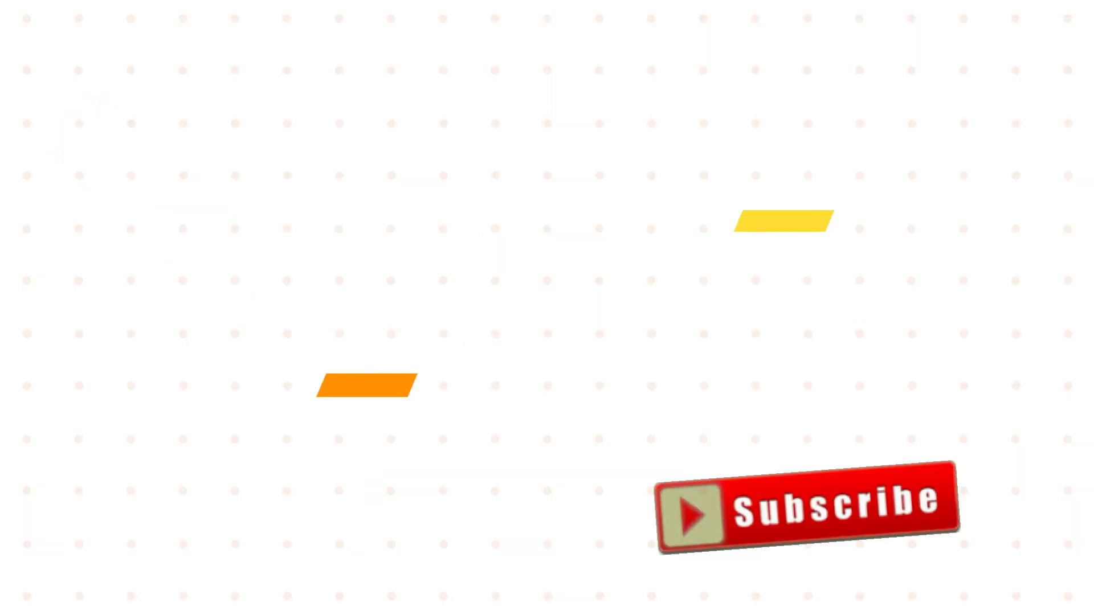